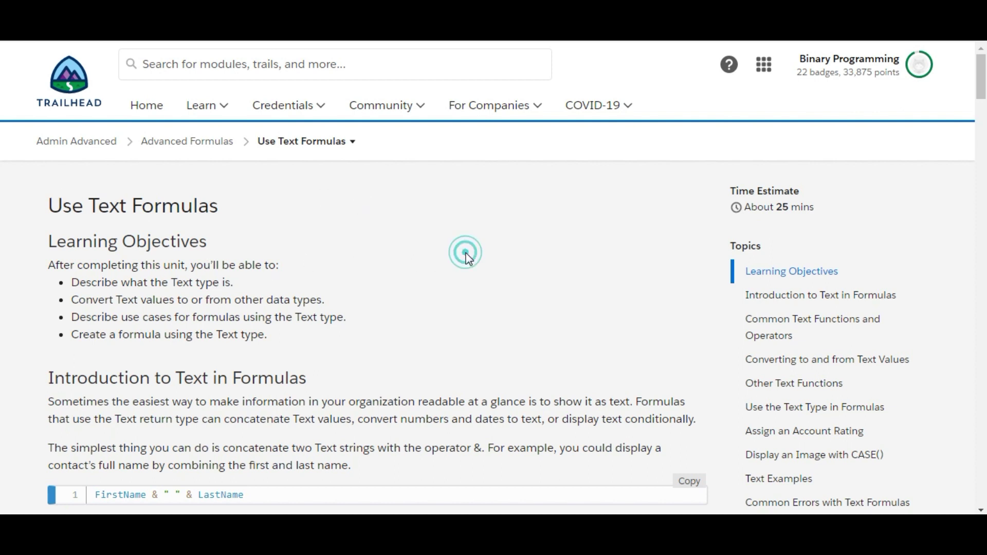
# Open the unit's hands-on challenge and review the requirements for the Lead Quality Helper and Lead Quality formula fields
pyautogui.scroll(-3, 466, 253)
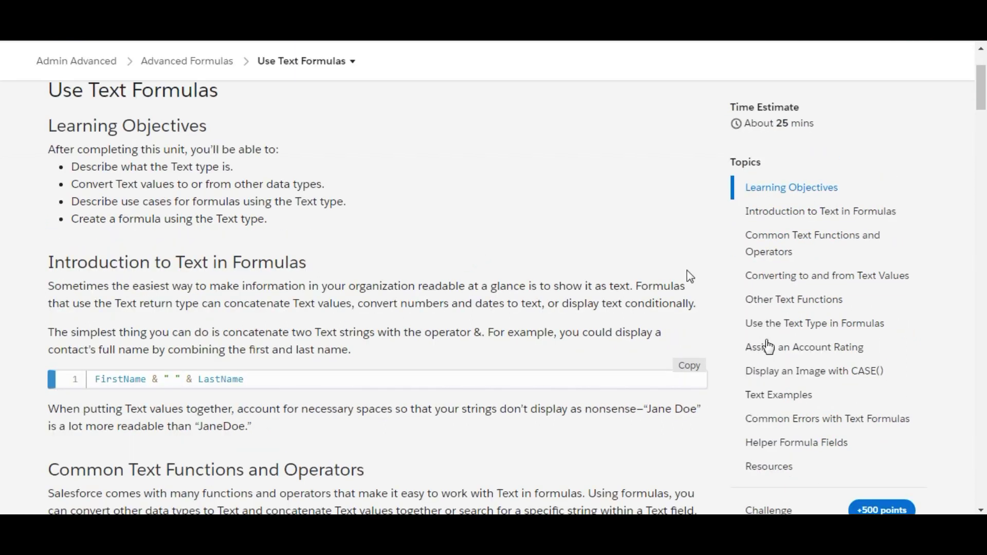
pyautogui.click(815, 508)
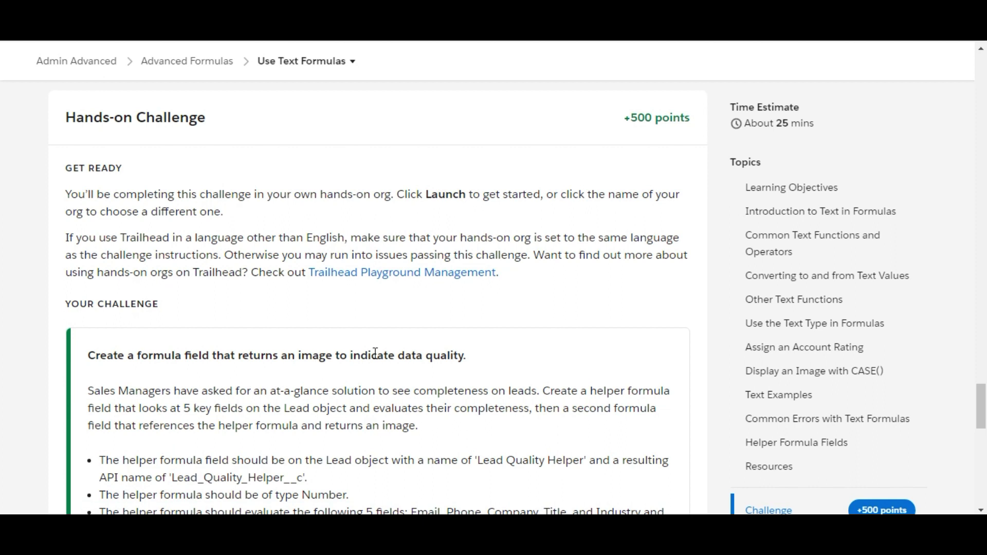
pyautogui.scroll(-3, 421, 356)
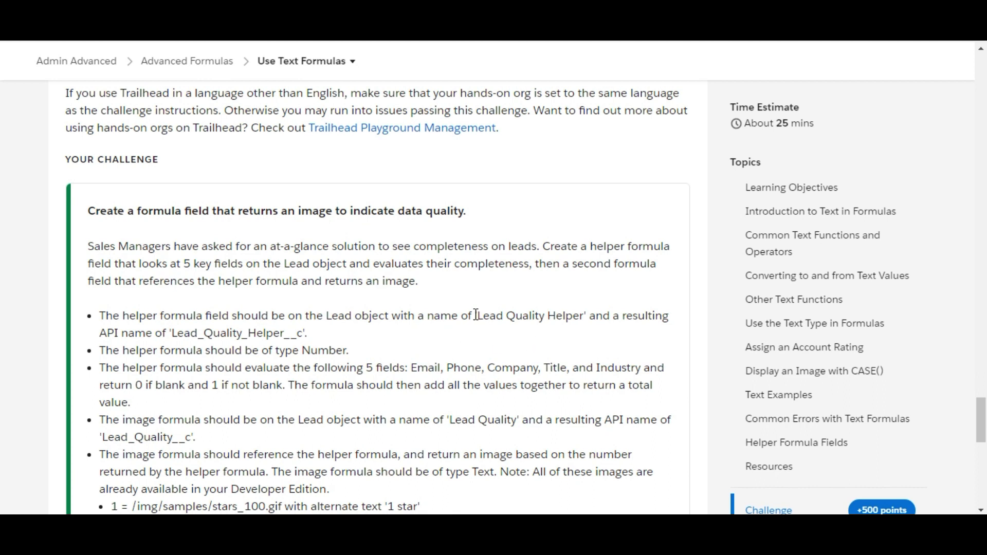
pyautogui.moveTo(484, 316); pyautogui.dragTo(596, 316)
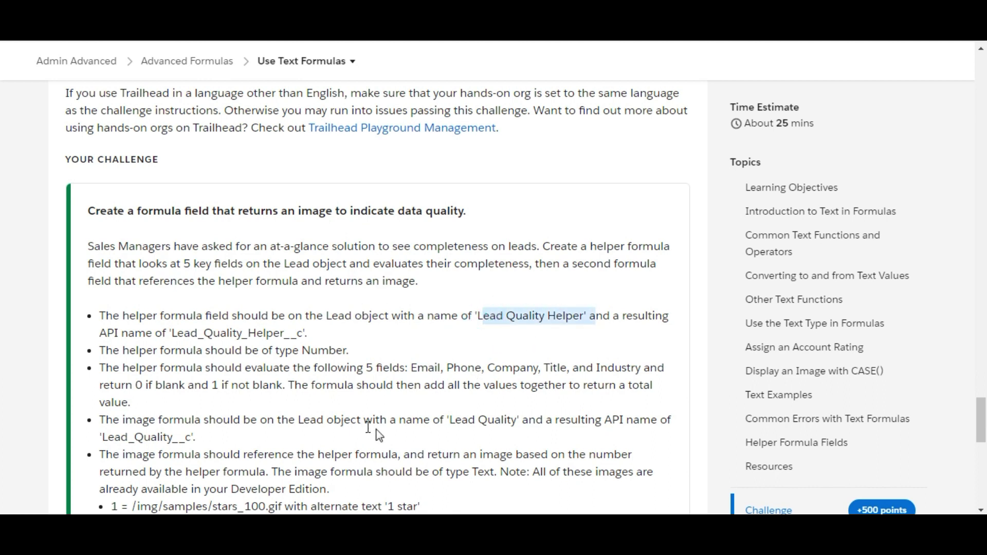
pyautogui.click(525, 331)
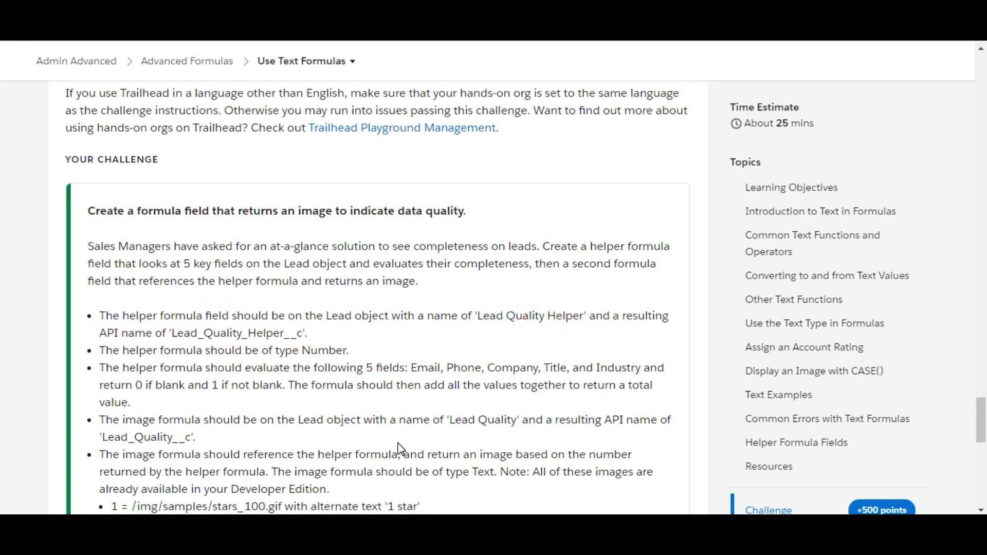
pyautogui.moveTo(451, 419); pyautogui.dragTo(516, 420)
pyautogui.click(389, 410)
pyautogui.scroll(-2, 388, 411)
pyautogui.scroll(-2, 389, 411)
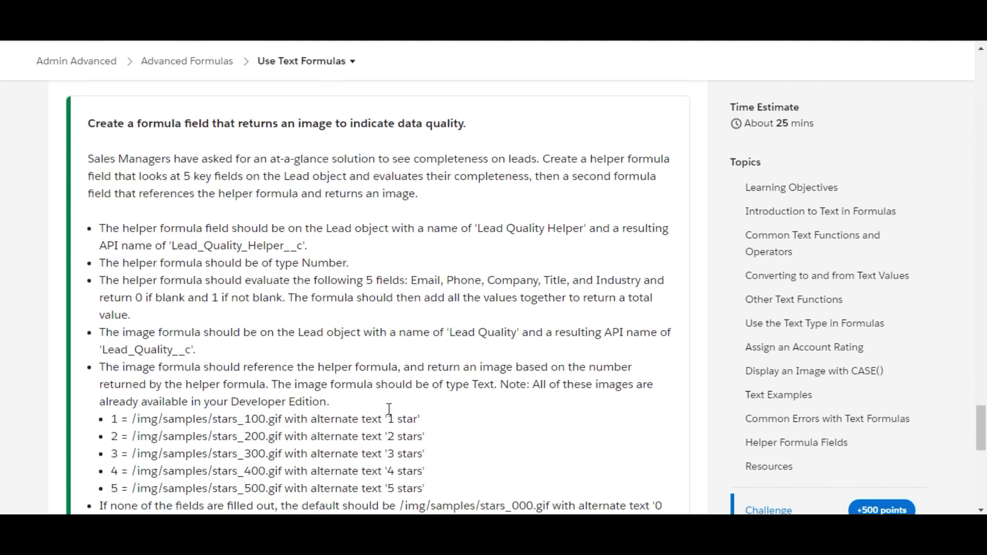
pyautogui.scroll(2, 389, 410)
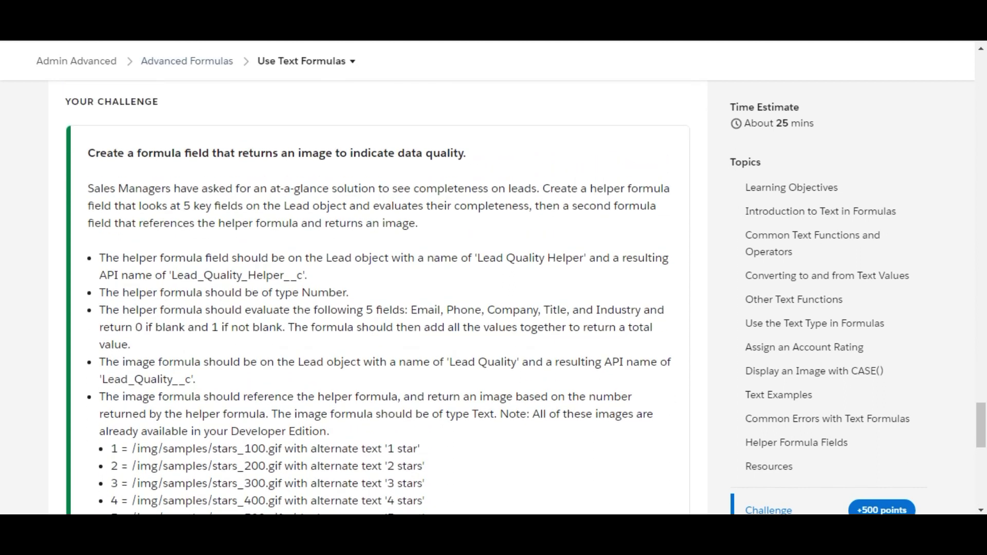
# Switch to Salesforce Setup, find the Lead object in Object Manager by searching "lead", and open its Fields & Relationships
pyautogui.click(204, 36)
pyautogui.click(183, 94)
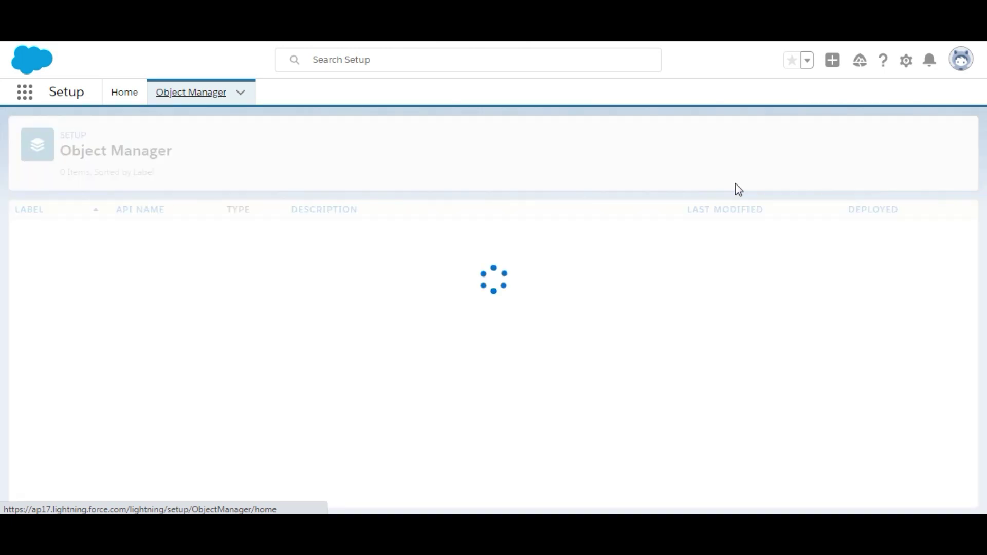
pyautogui.click(721, 144)
pyautogui.write('lead')
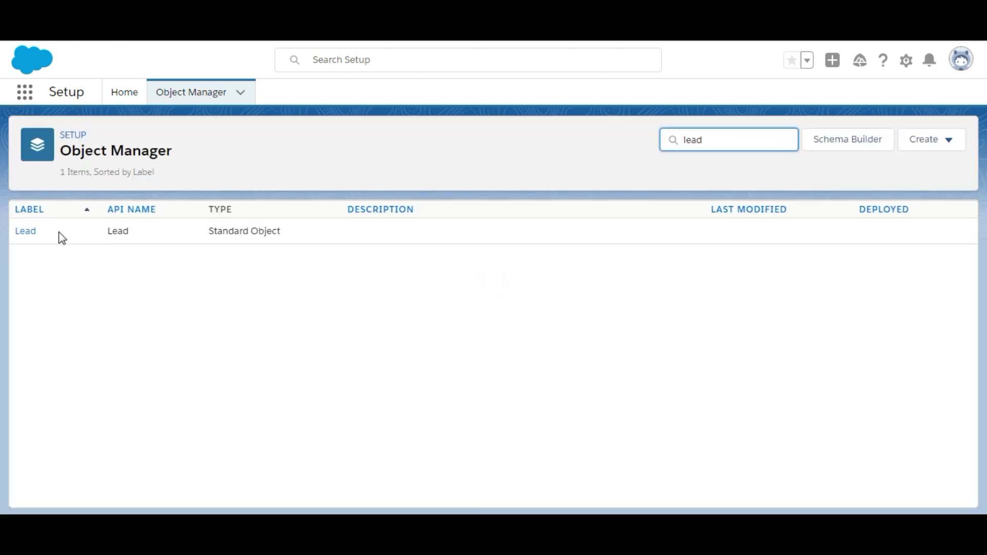
pyautogui.click(36, 235)
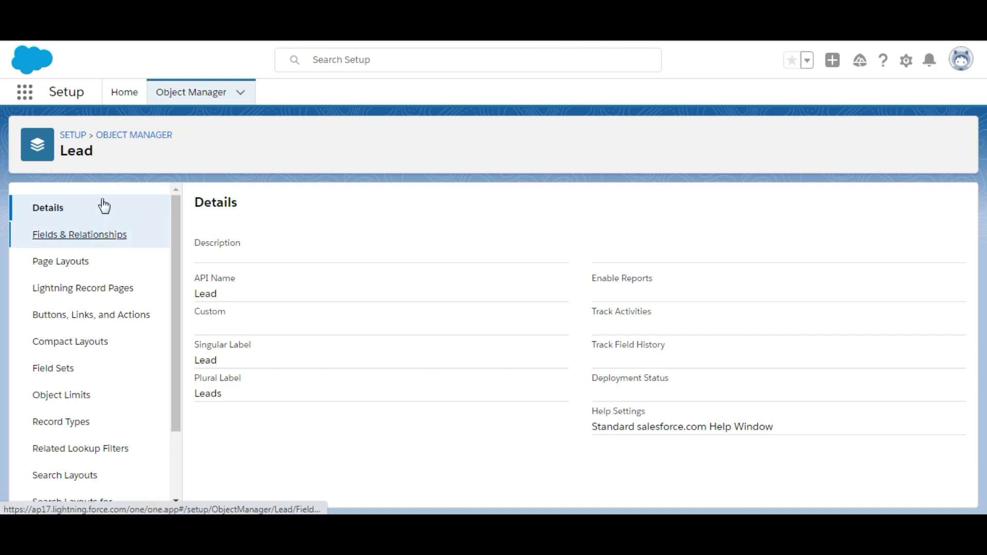
pyautogui.click(251, 94)
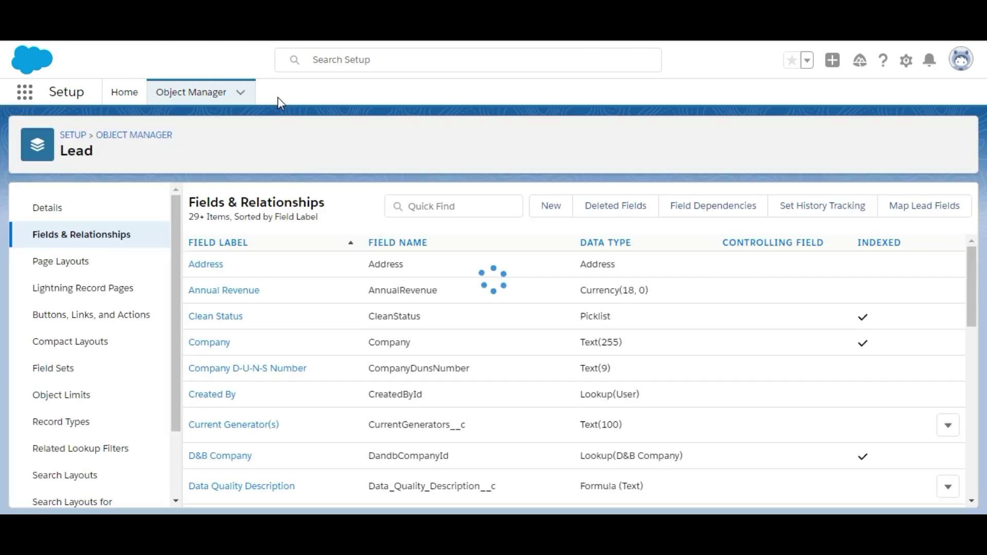
# Start a new custom field on Lead with data type Formula, copying the name "Lead Quality Helper" from the challenge text
pyautogui.click(551, 206)
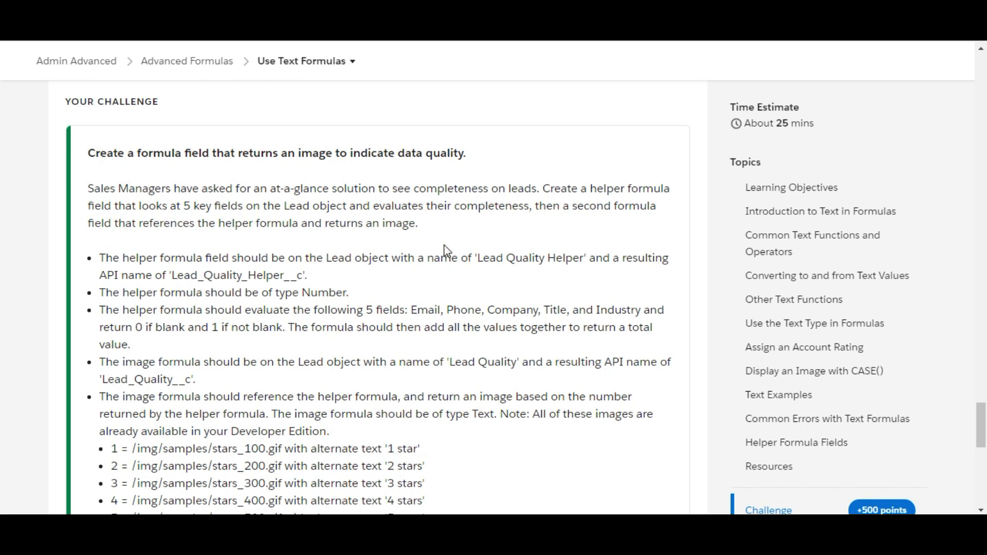
pyautogui.moveTo(478, 258); pyautogui.dragTo(586, 259)
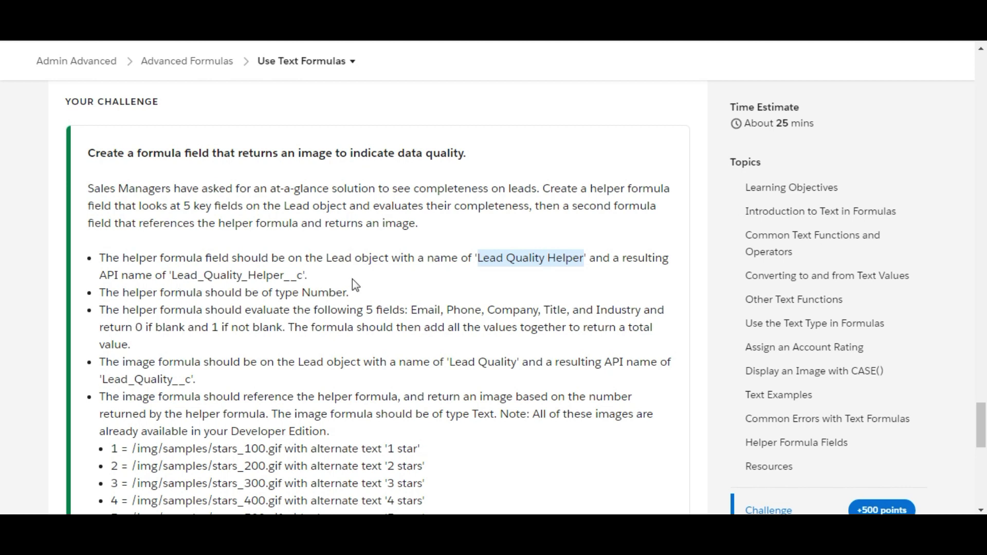
pyautogui.click(318, 26)
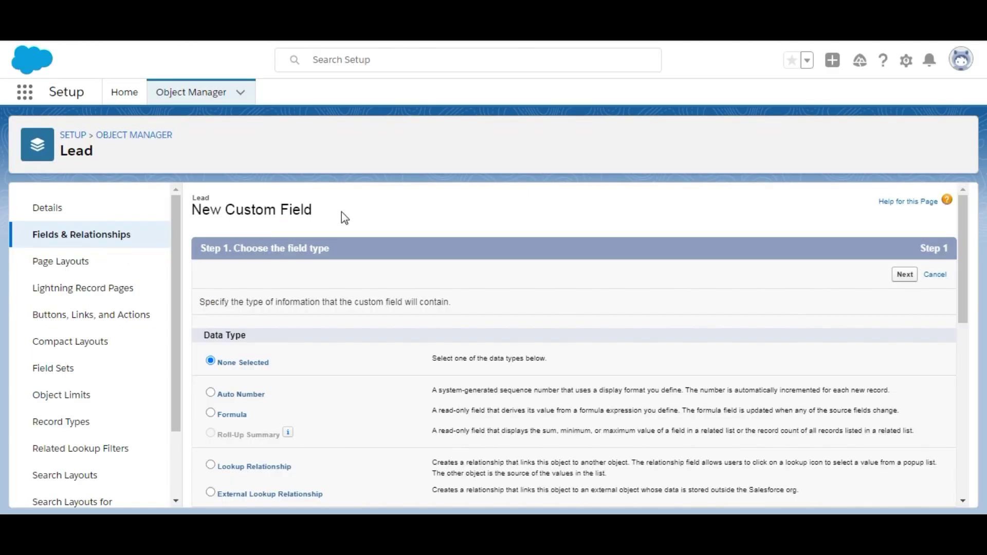
pyautogui.click(210, 415)
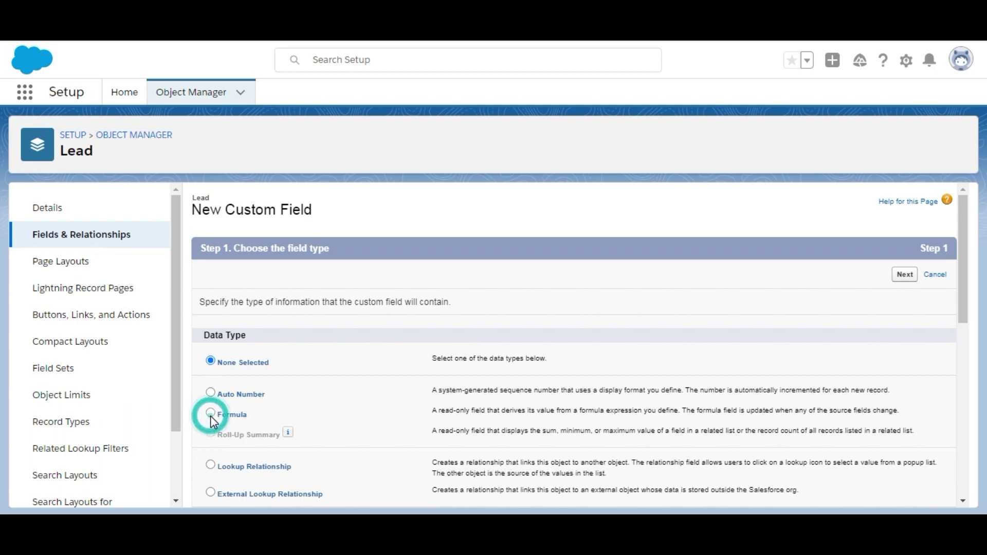
pyautogui.click(914, 277)
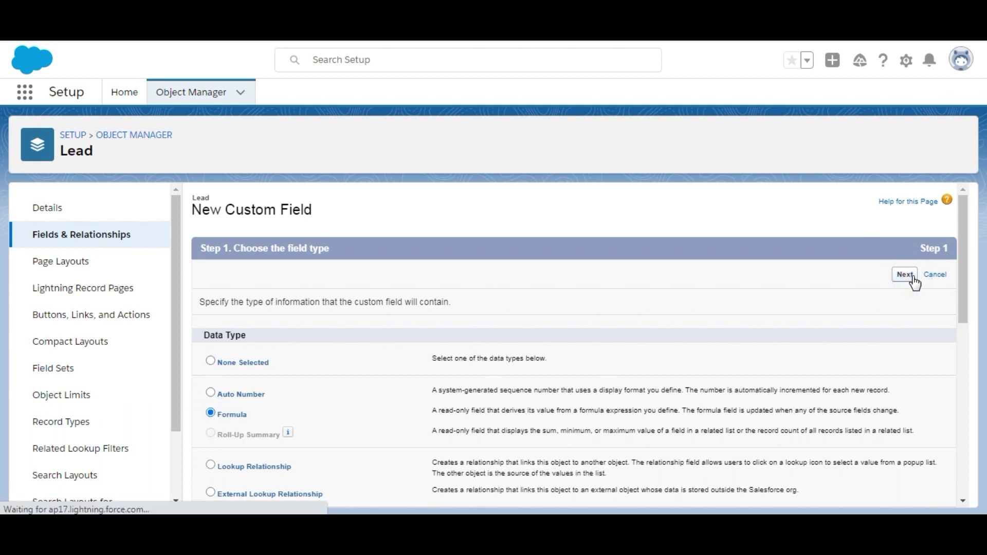
pyautogui.click(914, 280)
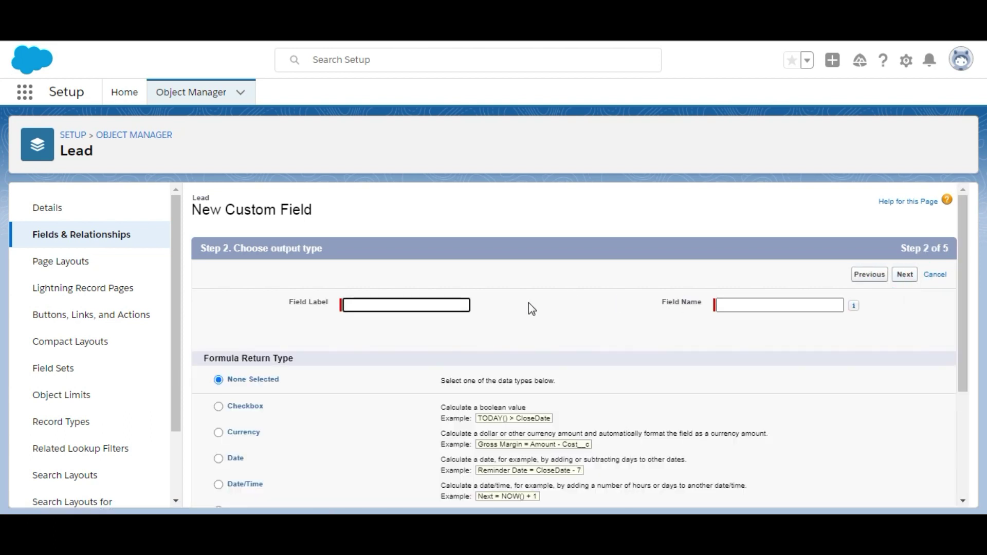
# Label the field "Lead Quality Helper", set its formula return type to Number, and proceed to the formula entry
pyautogui.write('Lead Quality Helper')
pyautogui.click(554, 308)
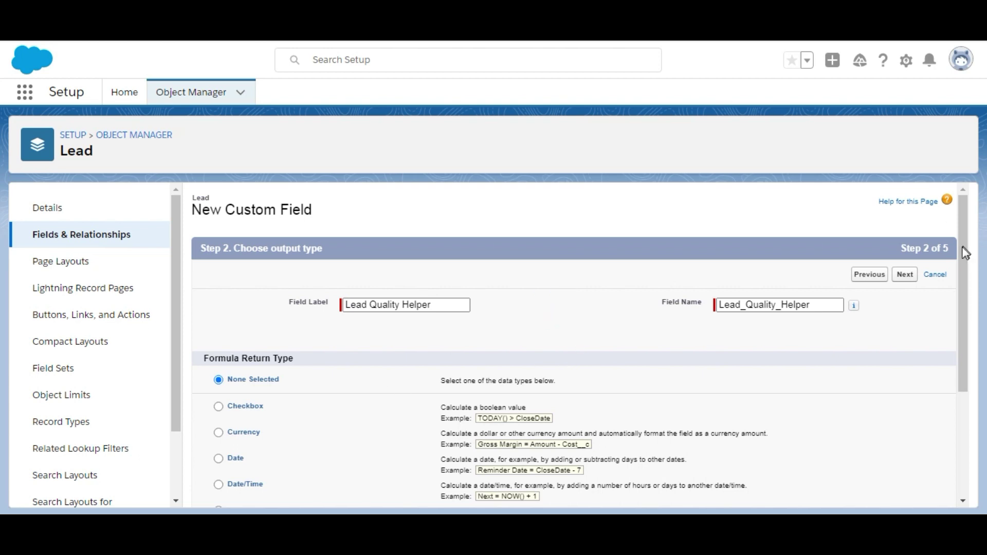
pyautogui.moveTo(965, 252); pyautogui.dragTo(967, 322)
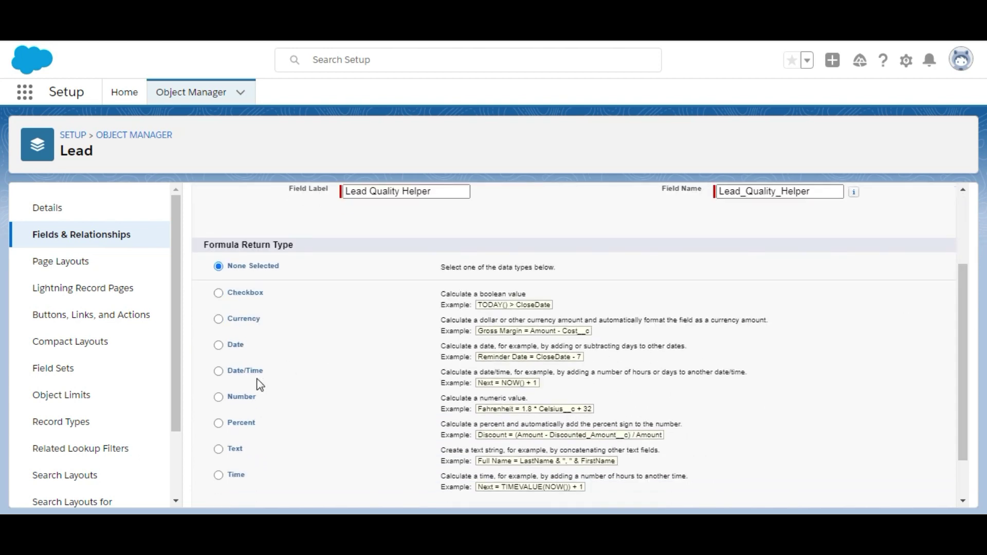
pyautogui.click(219, 398)
pyautogui.moveTo(968, 332); pyautogui.dragTo(982, 399)
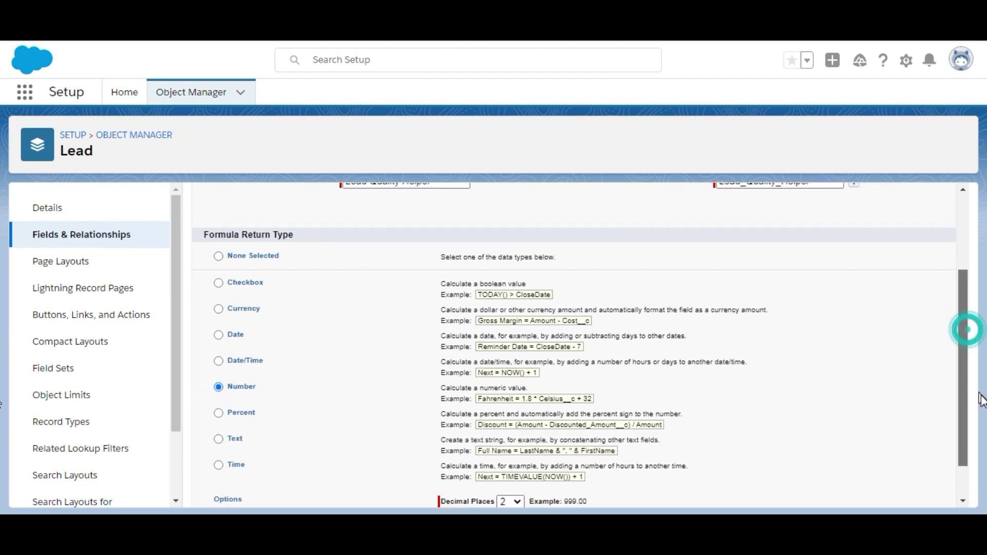
pyautogui.click(905, 491)
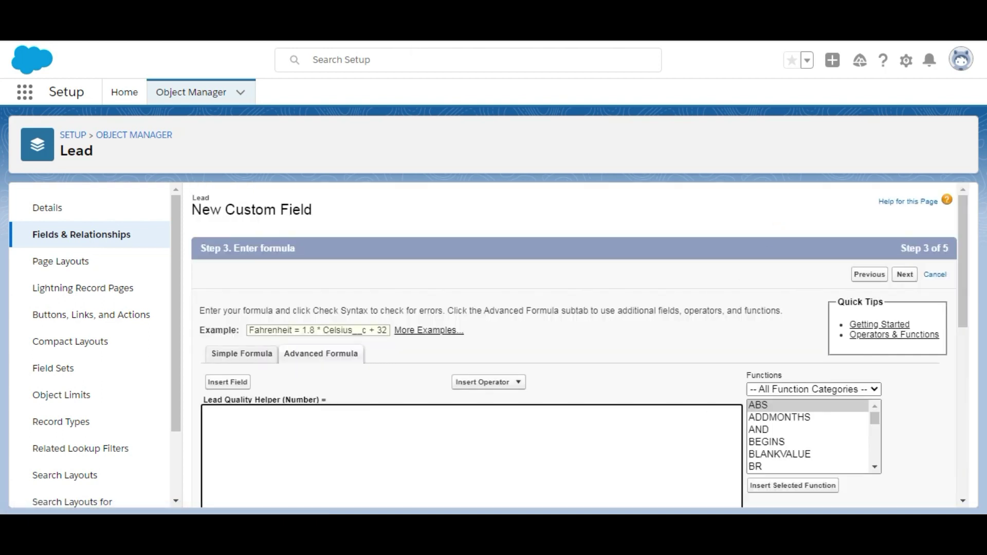
# Check the challenge text for the fields the helper formula evaluates and the values it returns for blank and non-blank fields
pyautogui.hotkey('alt', 'Tab')
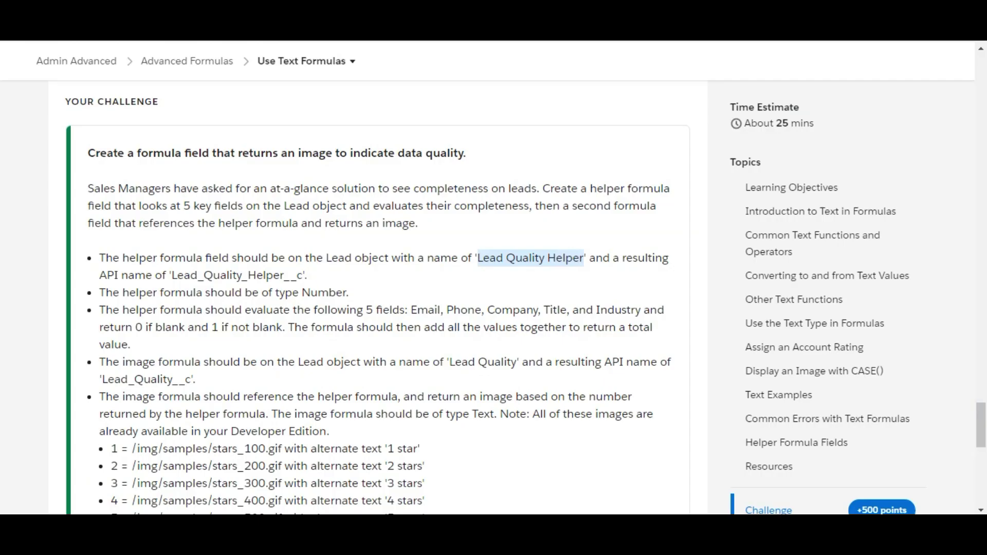
pyautogui.click(322, 294)
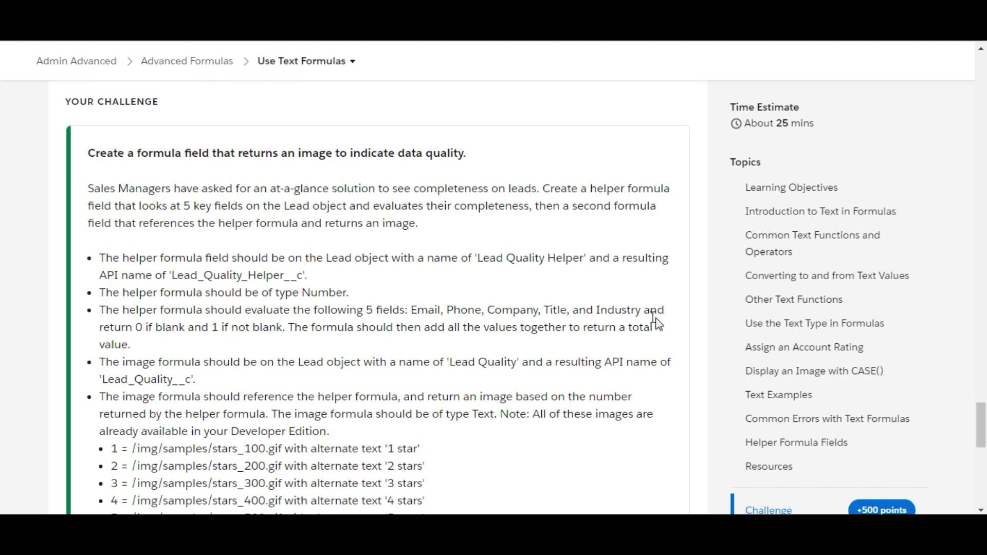
pyautogui.moveTo(137, 331); pyautogui.dragTo(156, 332)
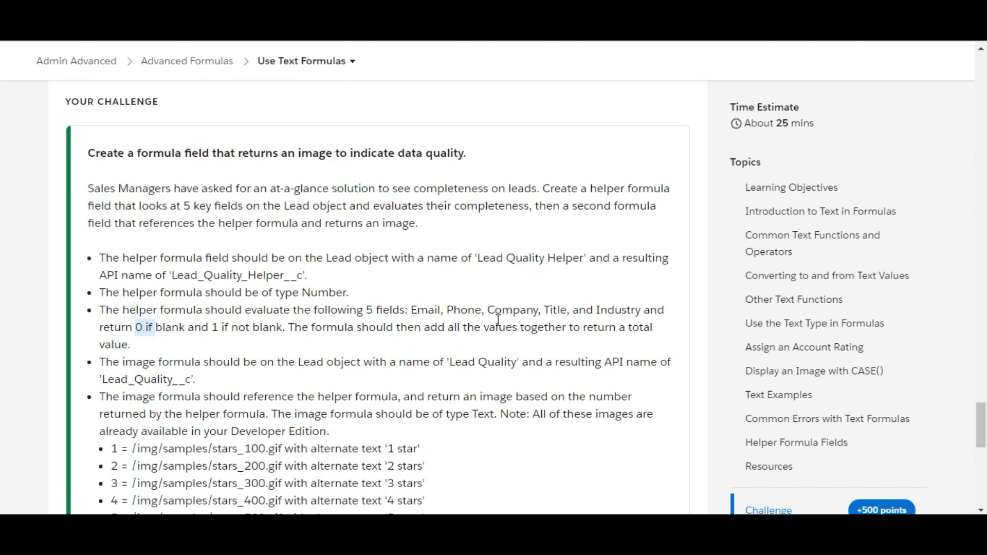
pyautogui.tripleClick(210, 331)
pyautogui.click(354, 352)
pyautogui.hotkey('ctrl', 'Tab')
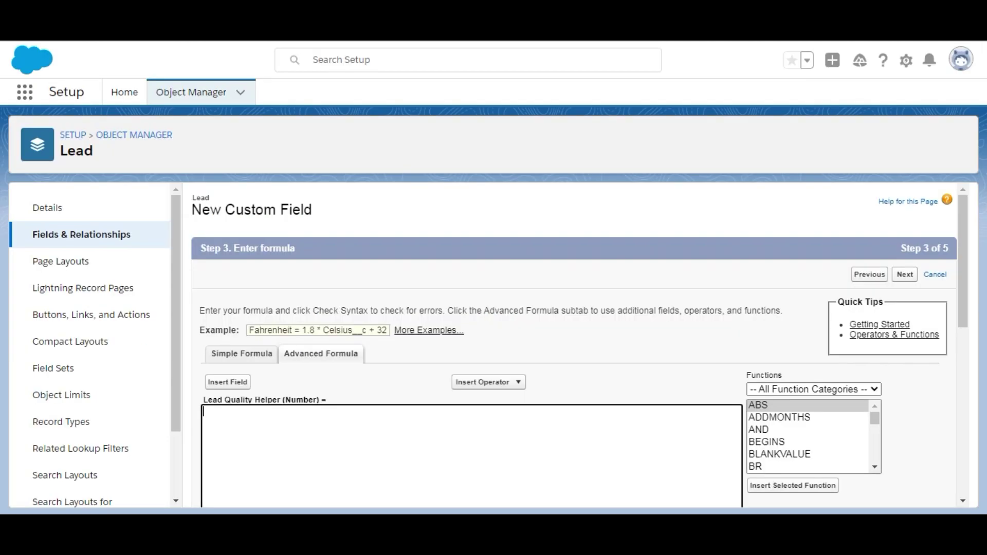
# Insert the ISBLANK function into the helper formula and replace its expression placeholder with the Lead's Email field
pyautogui.click(360, 421)
pyautogui.moveTo(876, 420); pyautogui.dragTo(875, 432)
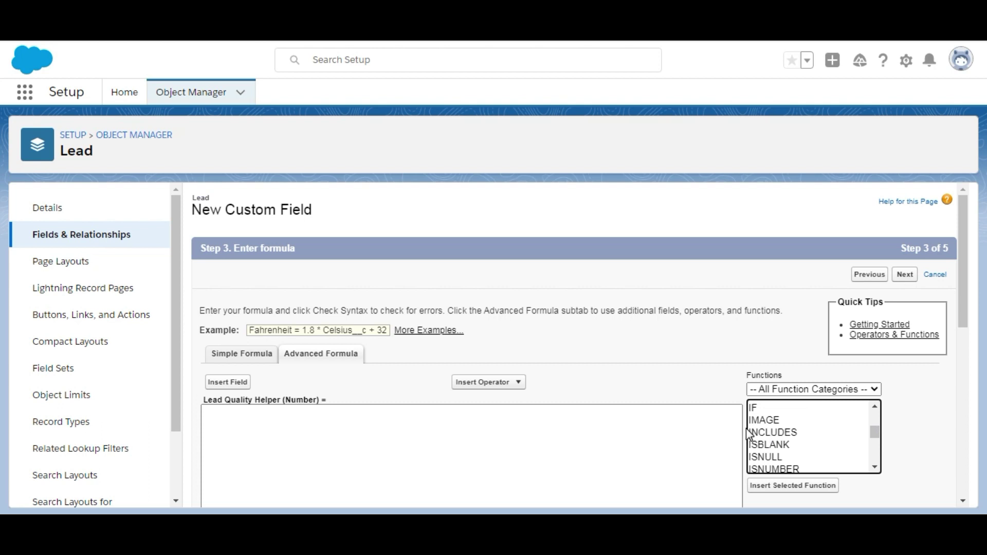
pyautogui.click(756, 445)
pyautogui.click(785, 486)
pyautogui.doubleClick(268, 410)
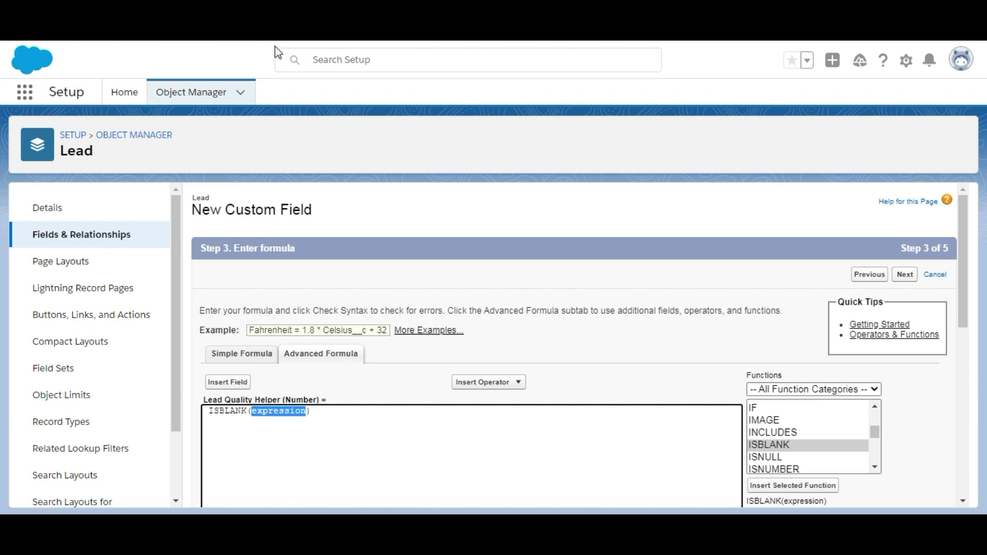
pyautogui.hotkey('ctrl', 'Tab')
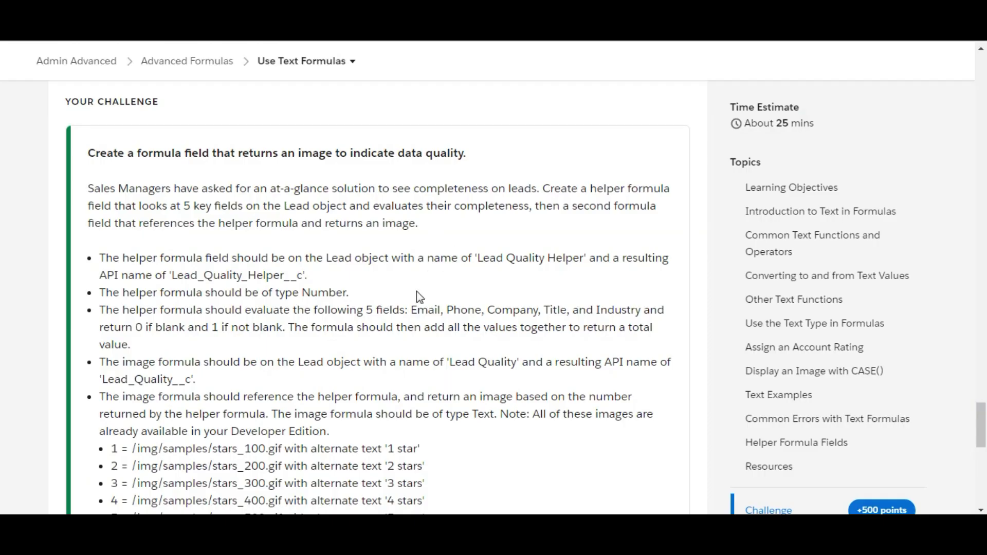
pyautogui.hotkey('ctrl', 'shift', 'Tab')
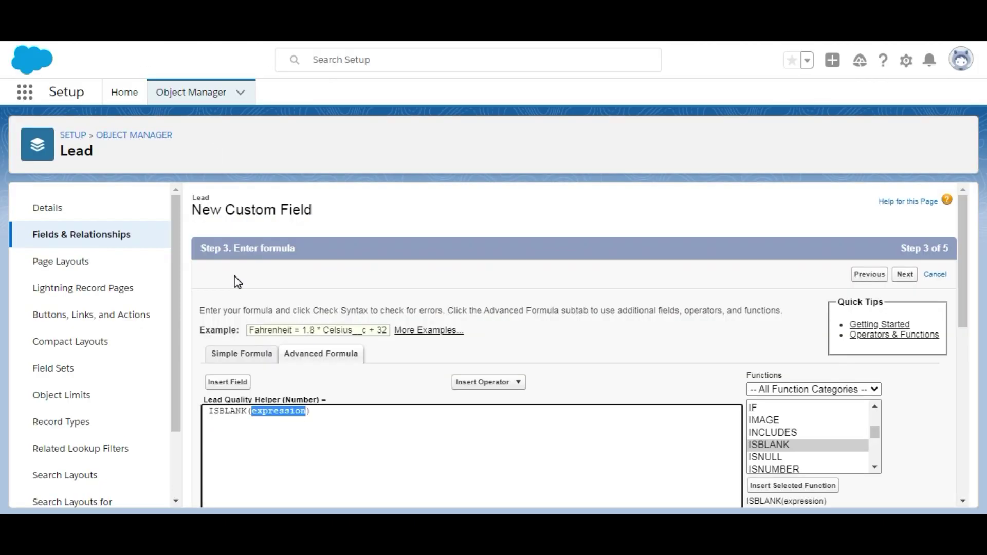
pyautogui.click(242, 382)
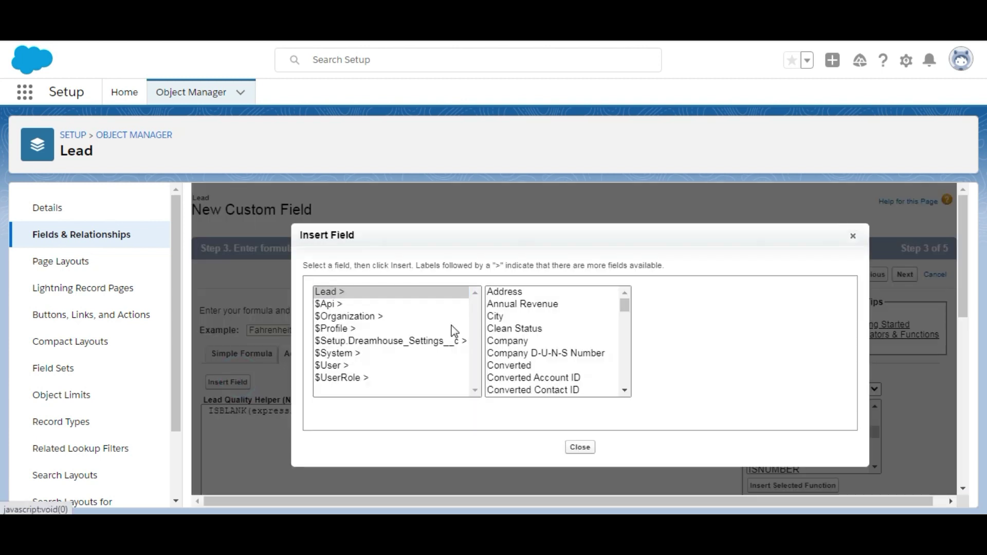
pyautogui.moveTo(626, 310); pyautogui.dragTo(630, 345)
pyautogui.click(507, 314)
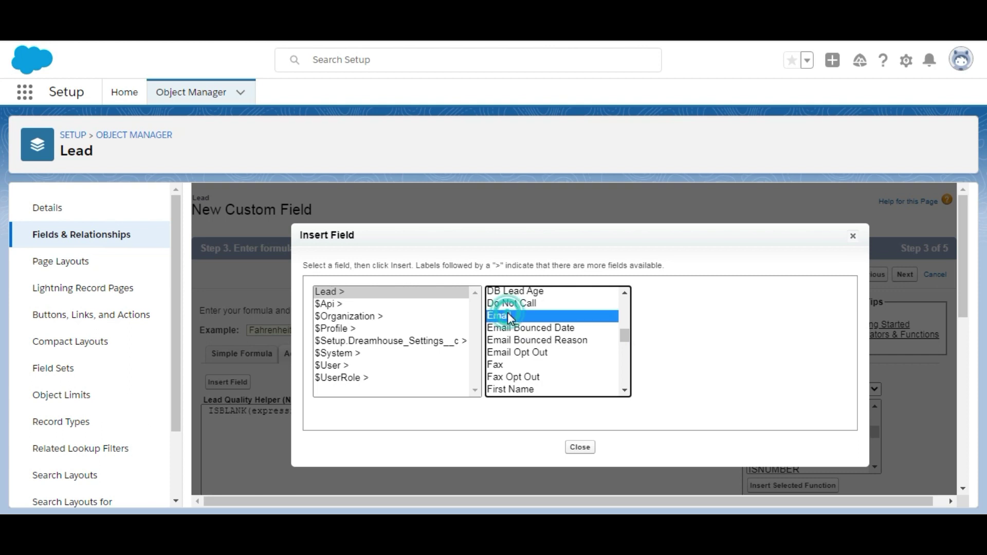
pyautogui.click(675, 368)
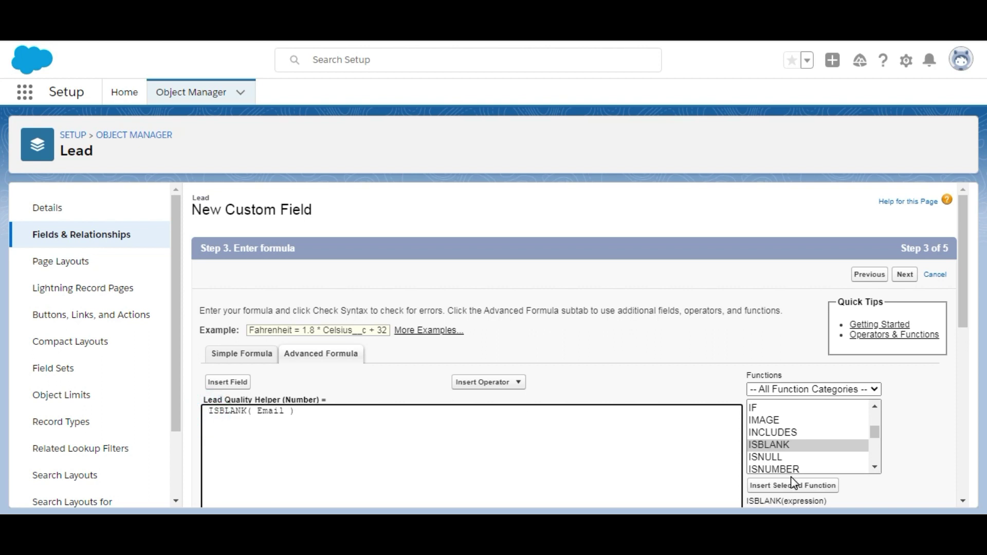
# Insert the IF function into the helper formula and move ISBLANK( Email ) in as its logical test
pyautogui.click(754, 409)
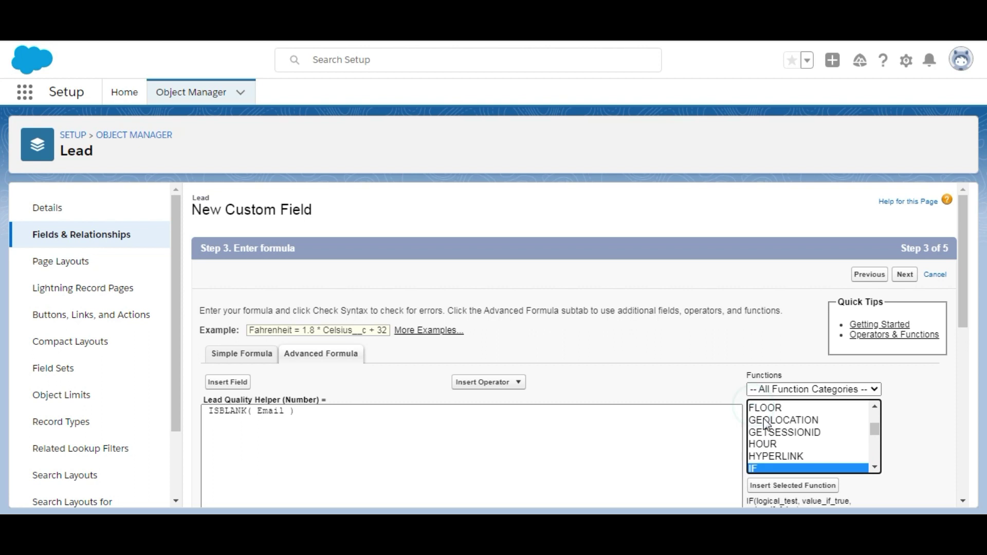
pyautogui.click(790, 486)
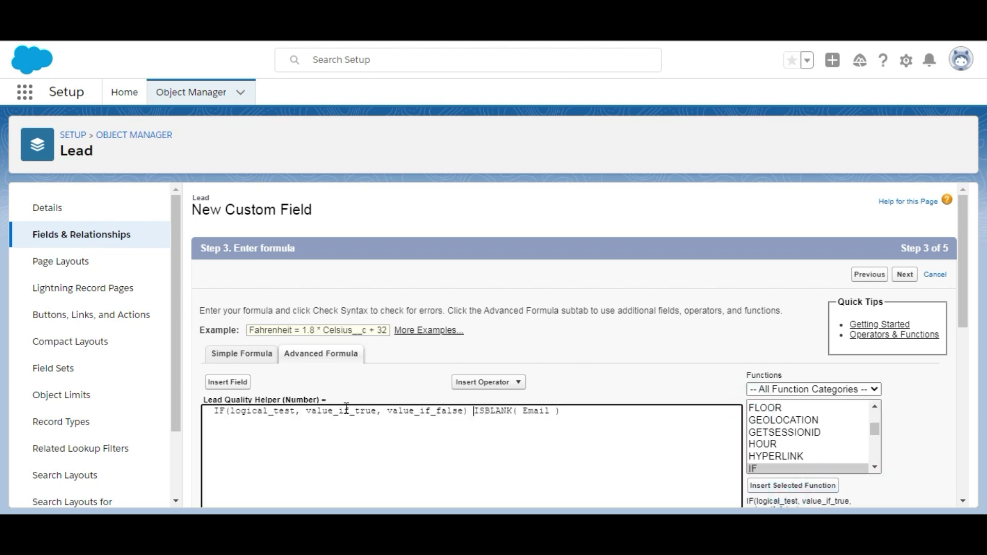
pyautogui.click(565, 412)
pyautogui.hotkey('shift', 'Left')
pyautogui.hotkey('shift', 'Left')
pyautogui.hotkey('shift', 'Left')
pyautogui.hotkey('shift', 'Left')
pyautogui.hotkey('shift', 'Left')
pyautogui.hotkey('shift', 'Left')
pyautogui.hotkey('shift', 'Left')
pyautogui.hotkey('shift', 'Left')
pyautogui.hotkey('shift', 'Left')
pyautogui.hotkey('shift', 'Left')
pyautogui.hotkey('shift', 'Left')
pyautogui.hotkey('shift', 'Left')
pyautogui.hotkey('shift', 'Left')
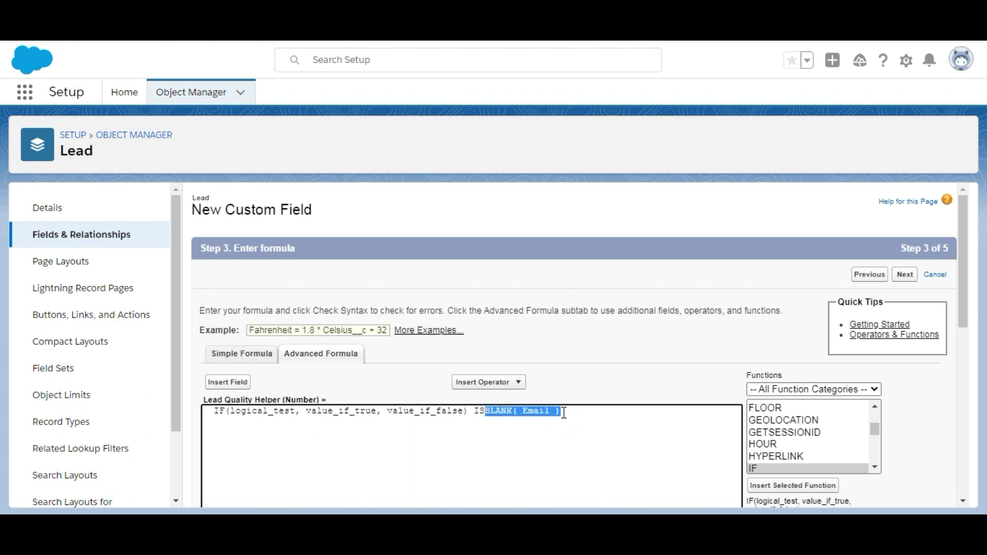
pyautogui.press('BackSpace')
pyautogui.press('BackSpace')
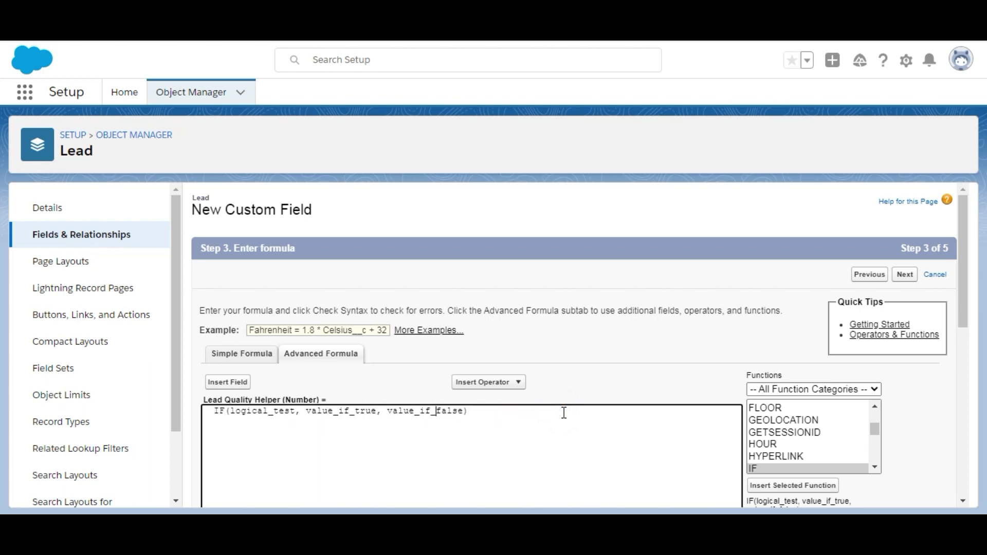
pyautogui.press('BackSpace')
pyautogui.press('BackSpace')
pyautogui.press('BackSpace')
pyautogui.press('BackSpace')
pyautogui.press('BackSpace')
pyautogui.press('BackSpace')
pyautogui.press('BackSpace')
pyautogui.press('BackSpace')
pyautogui.press('BackSpace')
pyautogui.press('BackSpace')
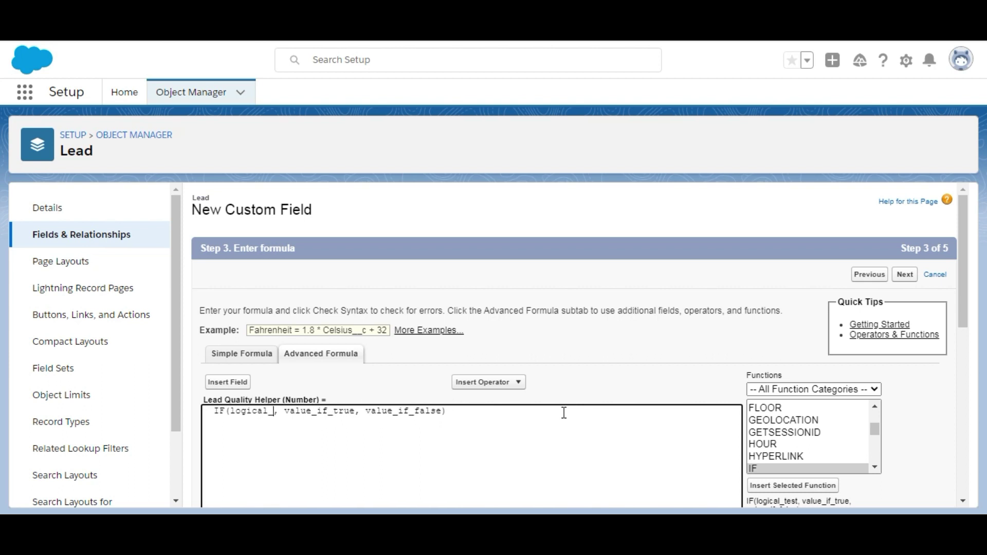
pyautogui.press('BackSpace')
pyautogui.press('BackSpace')
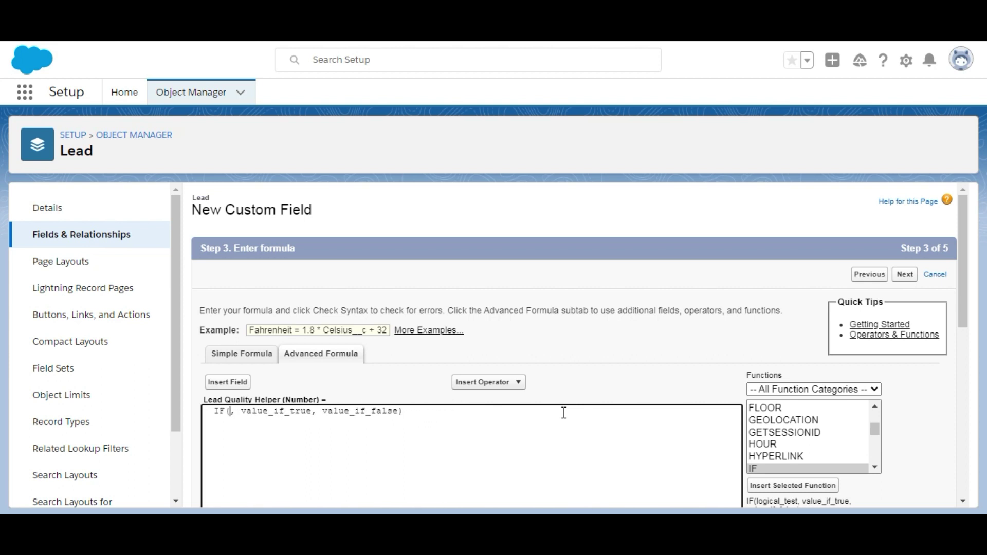
pyautogui.write('ISBLANK( Email )')
# Set the IF function's true value to 0 and its false value to 1
pyautogui.click(400, 413)
pyautogui.press('BackSpace')
pyautogui.press('BackSpace')
pyautogui.press('BackSpace')
pyautogui.press('BackSpace')
pyautogui.press('BackSpace')
pyautogui.press('BackSpace')
pyautogui.press('BackSpace')
pyautogui.press('BackSpace')
pyautogui.press('BackSpace')
pyautogui.press('BackSpace')
pyautogui.press('BackSpace')
pyautogui.press('BackSpace')
pyautogui.press('BackSpace')
pyautogui.write('0')
pyautogui.click(400, 413)
pyautogui.press('BackSpace')
pyautogui.press('BackSpace')
pyautogui.press('BackSpace')
pyautogui.press('BackSpace')
pyautogui.press('BackSpace')
pyautogui.press('BackSpace')
pyautogui.press('BackSpace')
pyautogui.press('BackSpace')
pyautogui.press('BackSpace')
pyautogui.press('BackSpace')
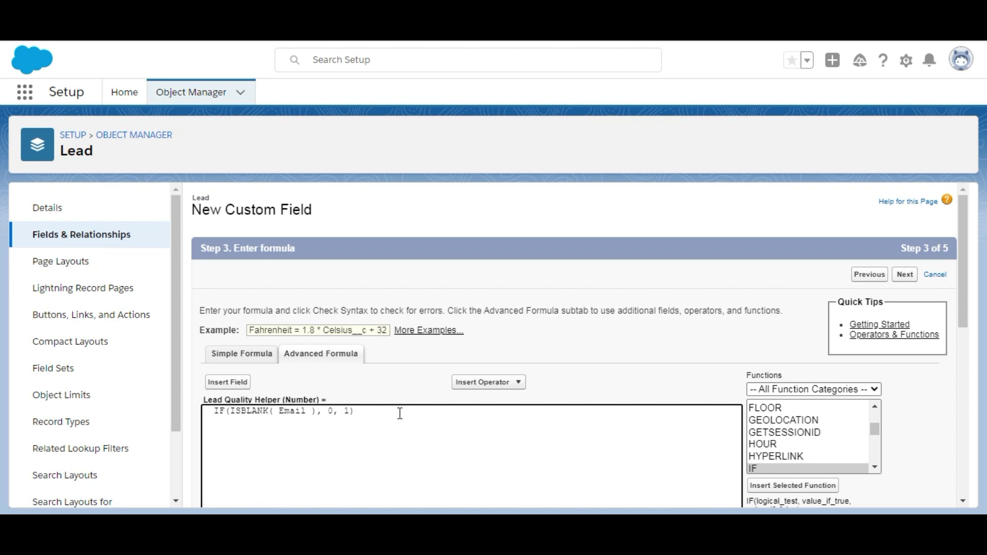
# Append three copies of IF(ISBLANK( Email ), 0, 1) to the formula, joining all the expressions with plus operators
pyautogui.click(488, 383)
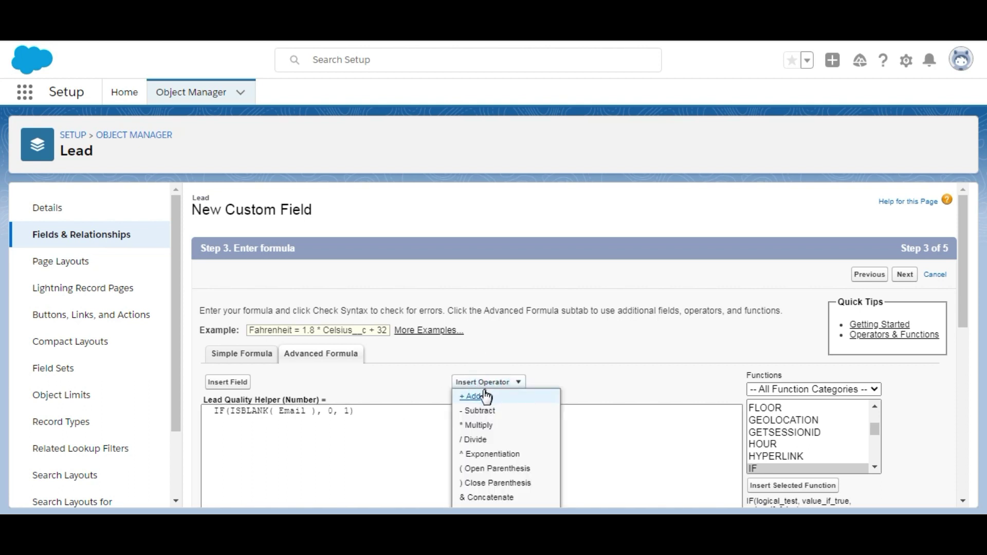
pyautogui.click(473, 397)
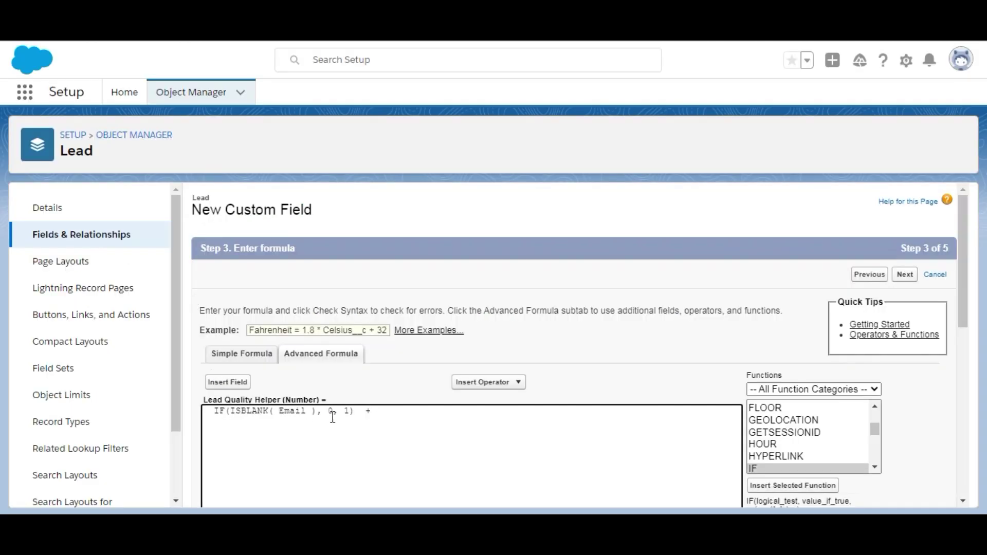
pyautogui.click(355, 414)
pyautogui.hotkey('shift', 'Left')
pyautogui.hotkey('shift', 'Left')
pyautogui.hotkey('shift', 'Left')
pyautogui.hotkey('shift', 'Left')
pyautogui.hotkey('shift', 'Left')
pyautogui.hotkey('shift', 'Left')
pyautogui.hotkey('shift', 'Left')
pyautogui.hotkey('shift', 'Left')
pyautogui.hotkey('shift', 'Left')
pyautogui.hotkey('shift', 'Left')
pyautogui.hotkey('shift', 'Left')
pyautogui.hotkey('shift', 'Left')
pyautogui.hotkey('shift', 'Left')
pyautogui.hotkey('shift', 'Left')
pyautogui.hotkey('shift', 'Left')
pyautogui.hotkey('shift', 'Left')
pyautogui.hotkey('shift', 'Left')
pyautogui.hotkey('shift', 'Left')
pyautogui.hotkey('shift', 'Left')
pyautogui.hotkey('shift', 'Left')
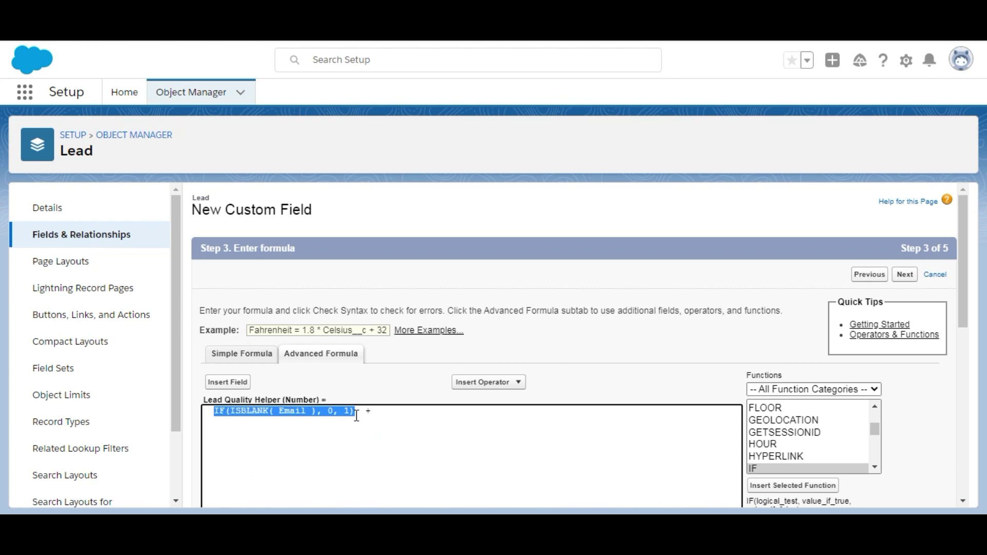
pyautogui.click(383, 414)
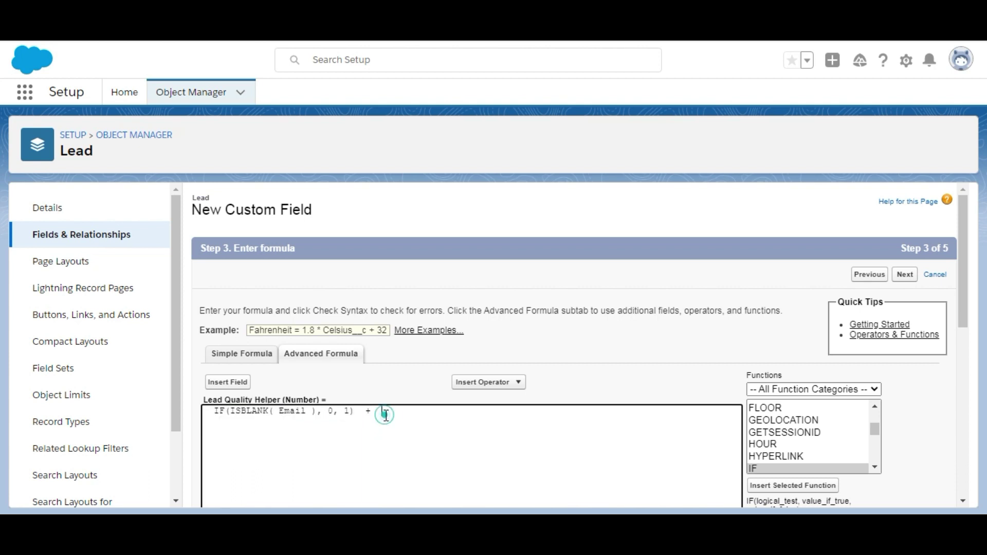
pyautogui.write('IF(ISBLANK( Email ), 0, 1)')
pyautogui.write('IF(ISBLANK( Email ), 0, 1)')
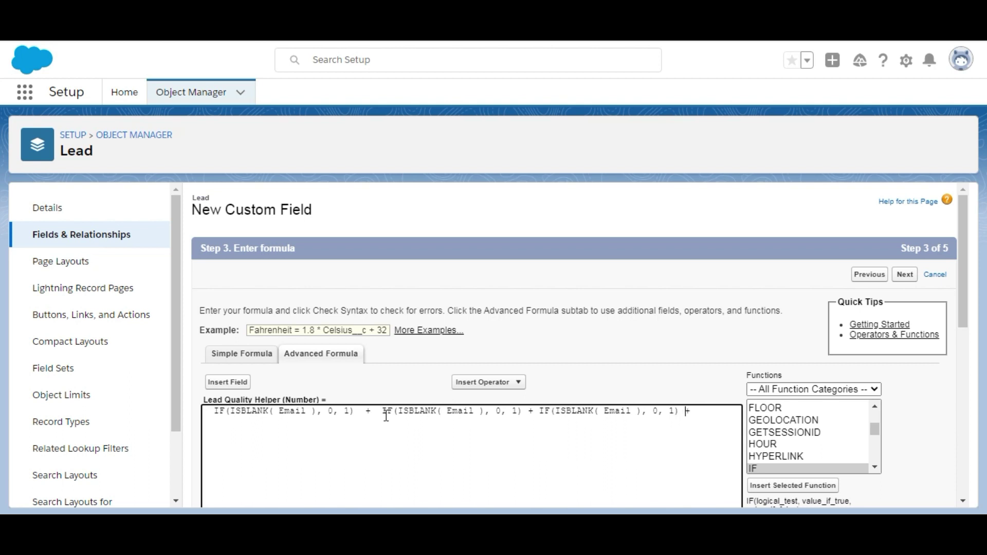
pyautogui.write('IF(ISBLANK( Email ), 0, 1)')
# Replace Email with the Lead's Phone field in the second IF expression, checking the field list in the challenge text
pyautogui.doubleClick(457, 414)
pyautogui.press('BackSpace')
pyautogui.hotkey('alt', 'Tab')
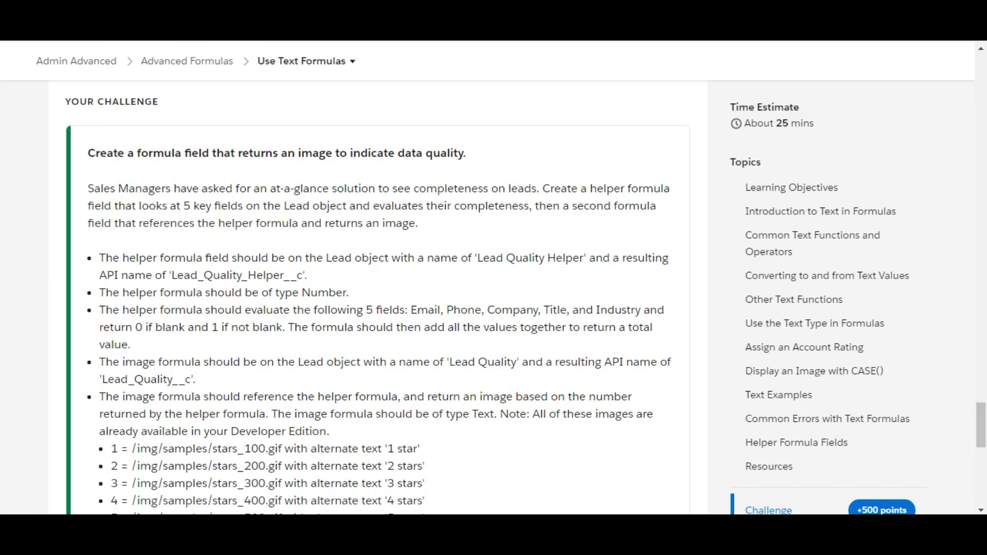
pyautogui.hotkey('alt', 'Tab')
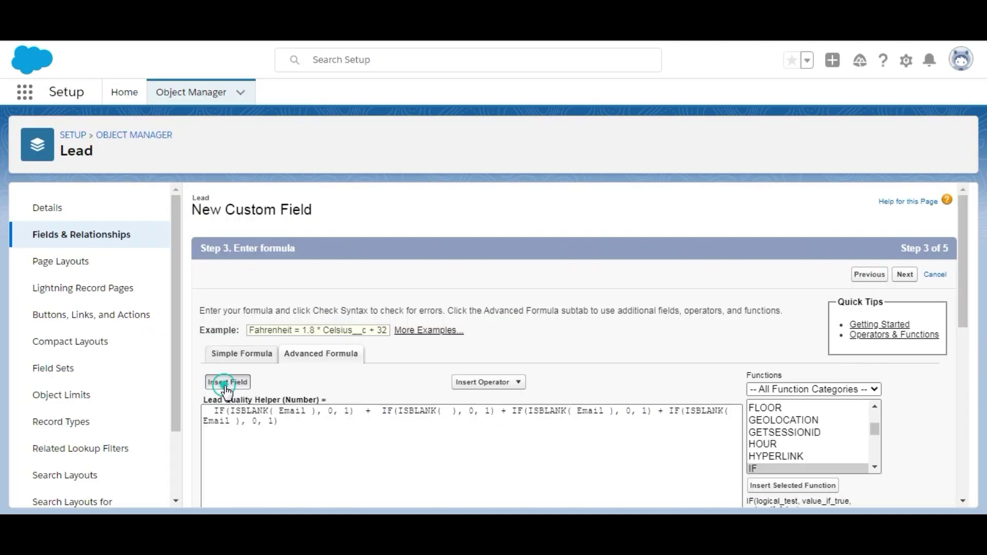
pyautogui.click(226, 382)
pyautogui.moveTo(625, 304); pyautogui.dragTo(635, 370)
pyautogui.click(509, 352)
pyautogui.click(674, 371)
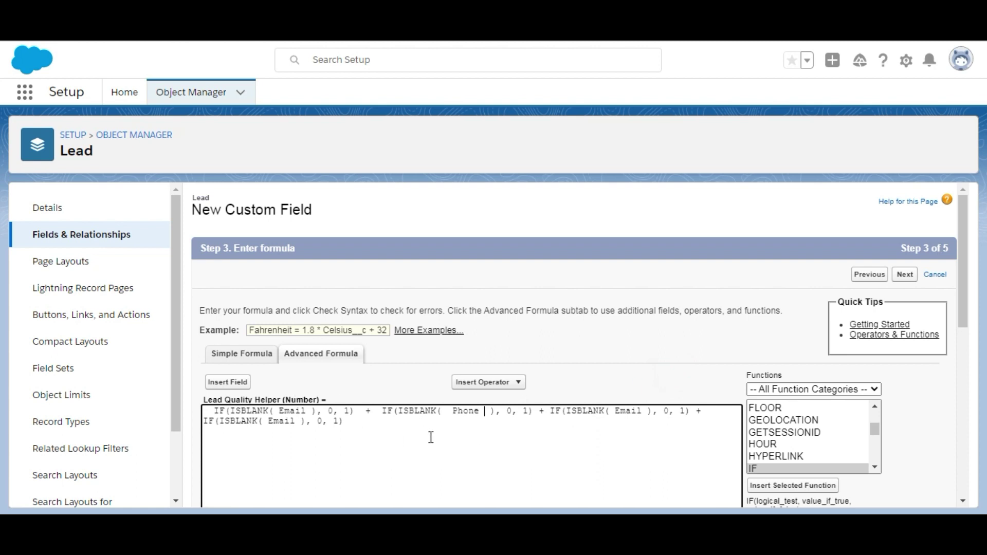
# Replace Email with the Lead's Company field in the third IF expression
pyautogui.doubleClick(629, 412)
pyautogui.click(244, 382)
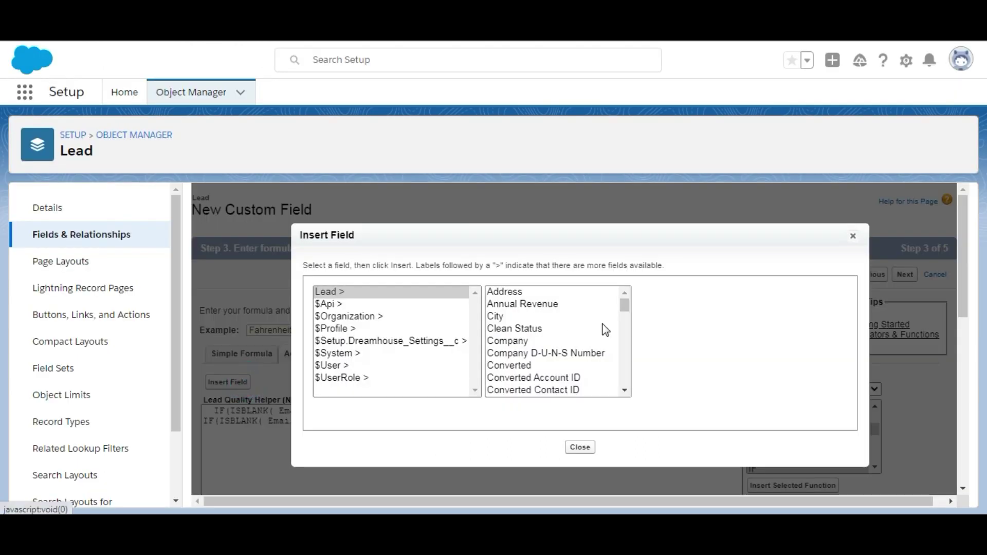
pyautogui.click(526, 341)
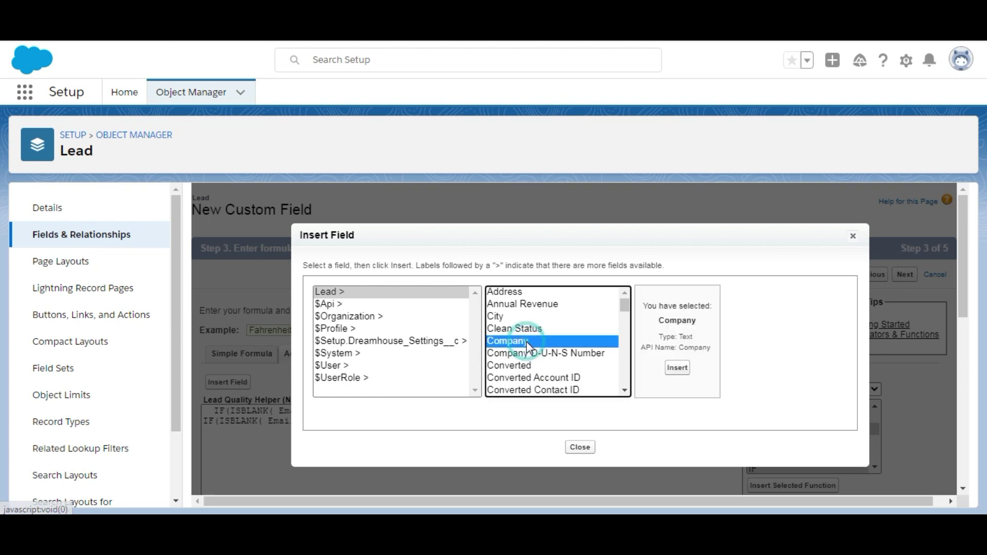
pyautogui.click(678, 368)
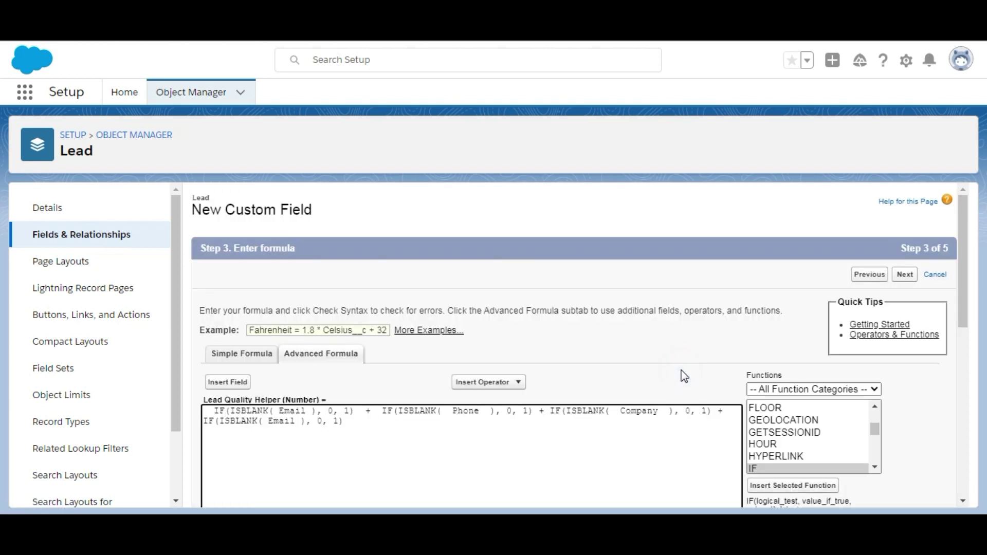
# Replace Email with the Lead's Title field in the fourth IF expression
pyautogui.doubleClick(277, 423)
pyautogui.click(228, 382)
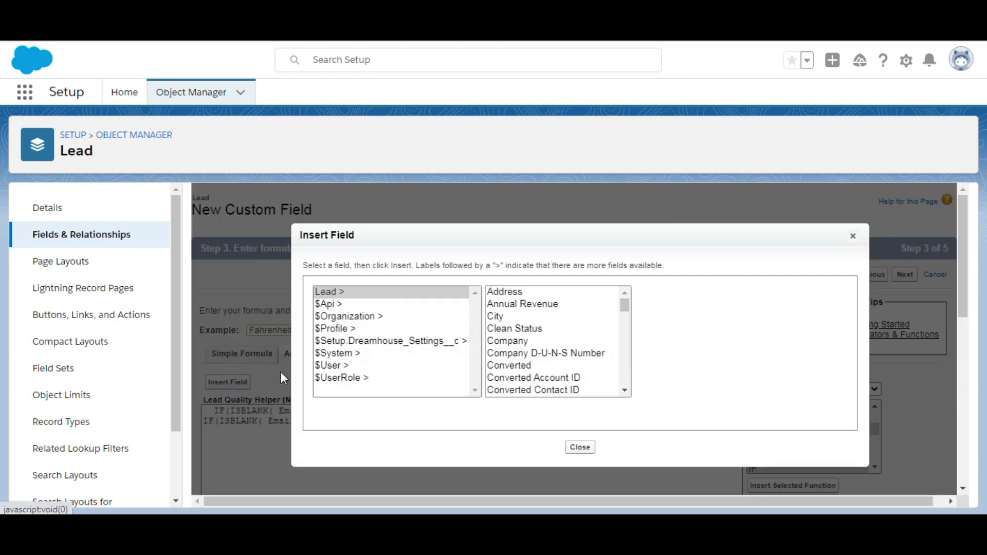
pyautogui.click(525, 353)
pyautogui.press('Down')
pyautogui.press('Down')
pyautogui.press('Down')
pyautogui.press('Down')
pyautogui.press('Down')
pyautogui.press('Down')
pyautogui.press('Down')
pyautogui.press('Down')
pyautogui.press('Down')
pyautogui.press('Down')
pyautogui.press('Down')
pyautogui.press('Down')
pyautogui.press('Down')
pyautogui.press('Down')
pyautogui.press('Down')
pyautogui.press('Down')
pyautogui.press('Down')
pyautogui.press('Down')
pyautogui.press('Down')
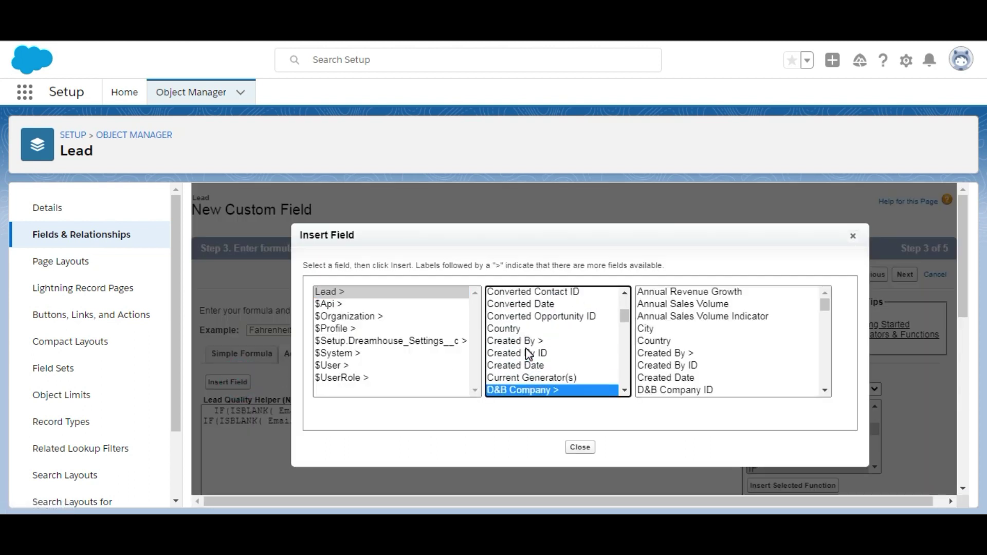
pyautogui.press('Down')
pyautogui.press('Down')
pyautogui.press('Down')
pyautogui.press('Down')
pyautogui.press('Down')
pyautogui.press('Down')
pyautogui.press('Down')
pyautogui.press('Down')
pyautogui.press('Down')
pyautogui.press('Down')
pyautogui.press('Down')
pyautogui.press('Down')
pyautogui.press('Down')
pyautogui.press('Down')
pyautogui.press('Down')
pyautogui.press('Down')
pyautogui.press('Down')
pyautogui.press('Down')
pyautogui.press('Down')
pyautogui.press('Down')
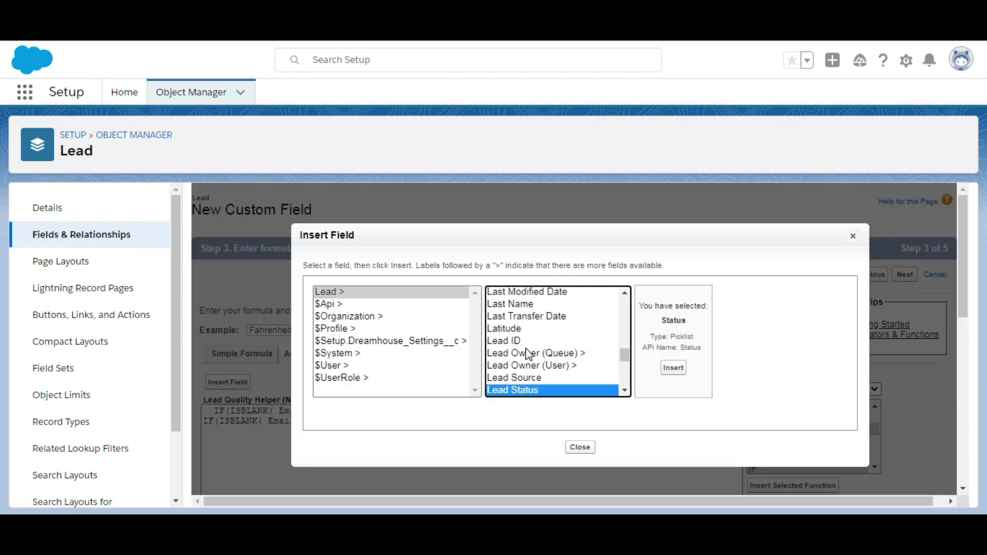
pyautogui.press('Down')
pyautogui.press('Down')
pyautogui.press('Down')
pyautogui.press('Down')
pyautogui.press('Down')
pyautogui.press('Down')
pyautogui.press('Down')
pyautogui.press('Down')
pyautogui.press('Down')
pyautogui.press('Down')
pyautogui.press('Down')
pyautogui.press('Down')
pyautogui.press('Up')
pyautogui.press('Up')
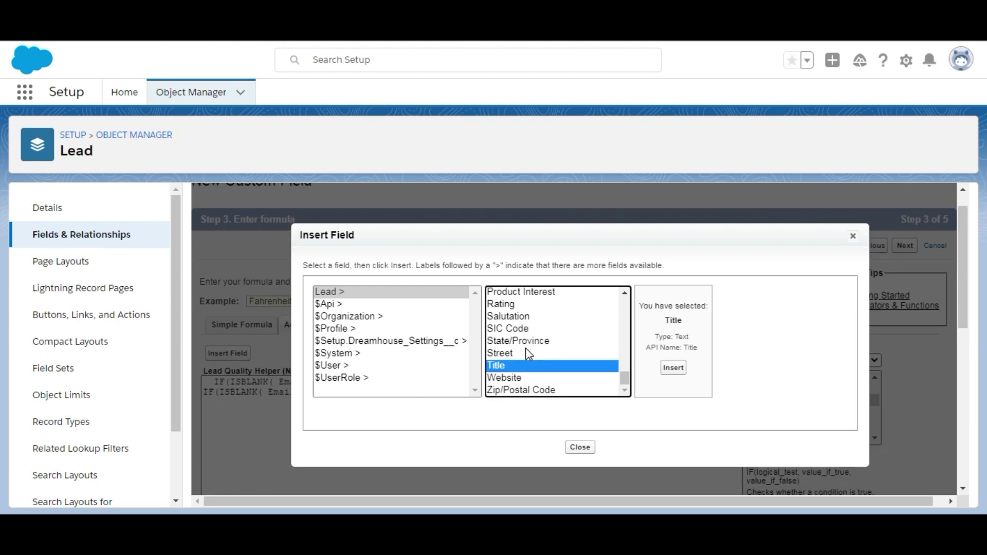
pyautogui.click(674, 368)
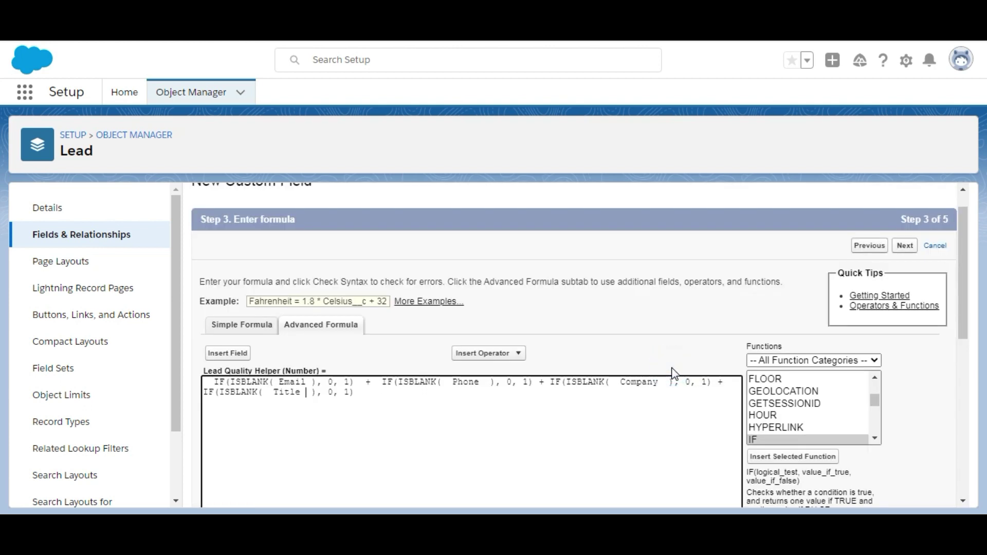
# Check the fifth field in the challenge text, then append a plus operator and the ISPICKVAL function to the end of the formula
pyautogui.hotkey('ctrl', 'Tab')
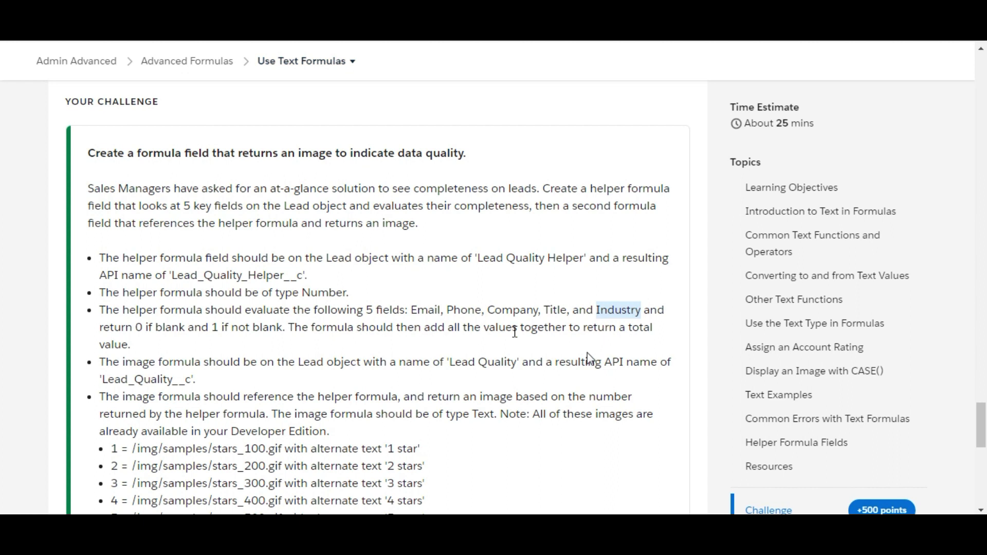
pyautogui.click(559, 309)
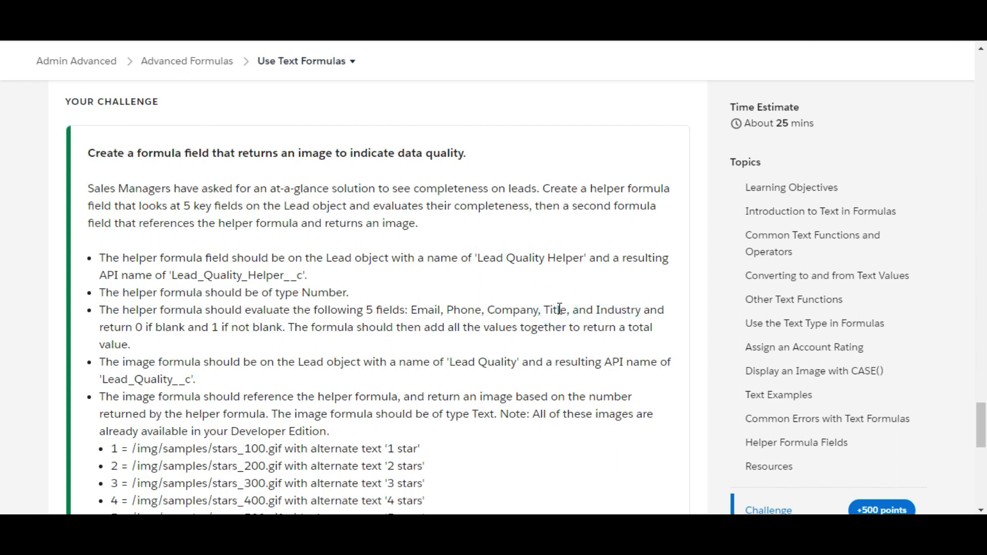
pyautogui.click(615, 312)
pyautogui.hotkey('ctrl', 'Tab')
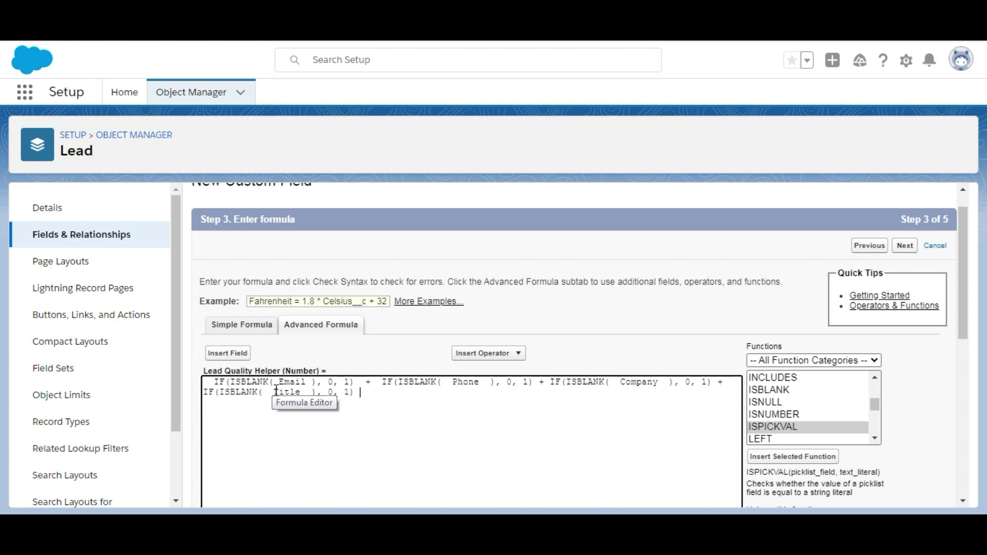
pyautogui.doubleClick(258, 383)
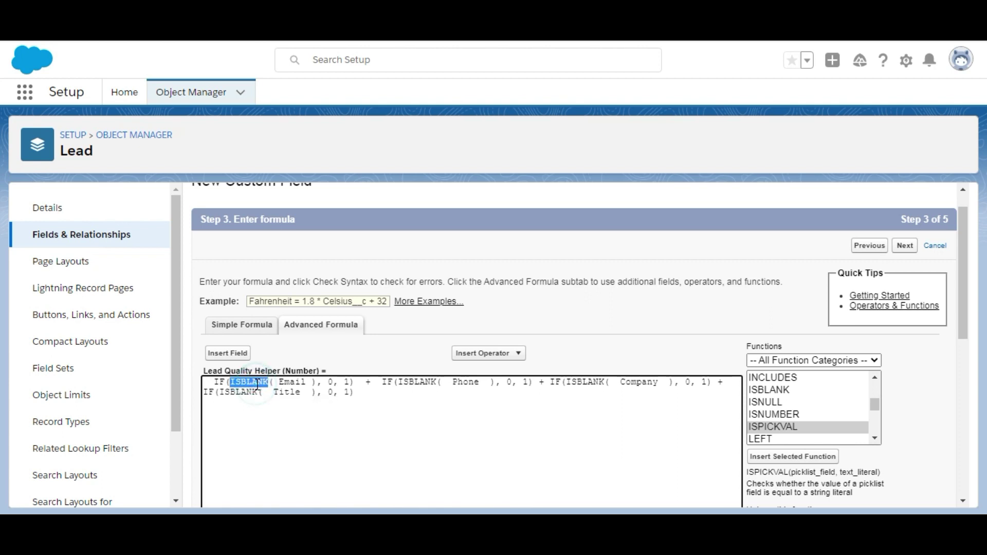
pyautogui.click(364, 397)
pyautogui.click(498, 353)
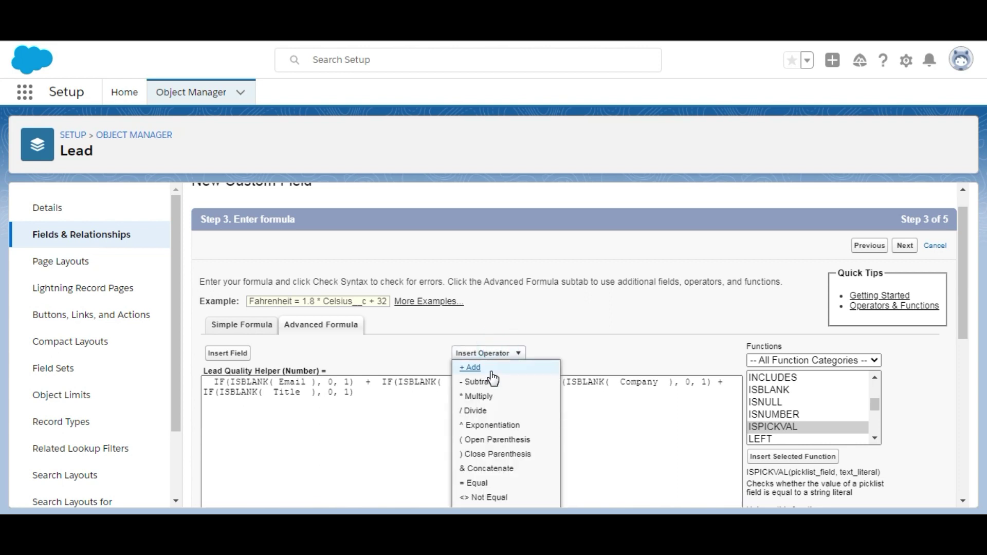
pyautogui.click(490, 368)
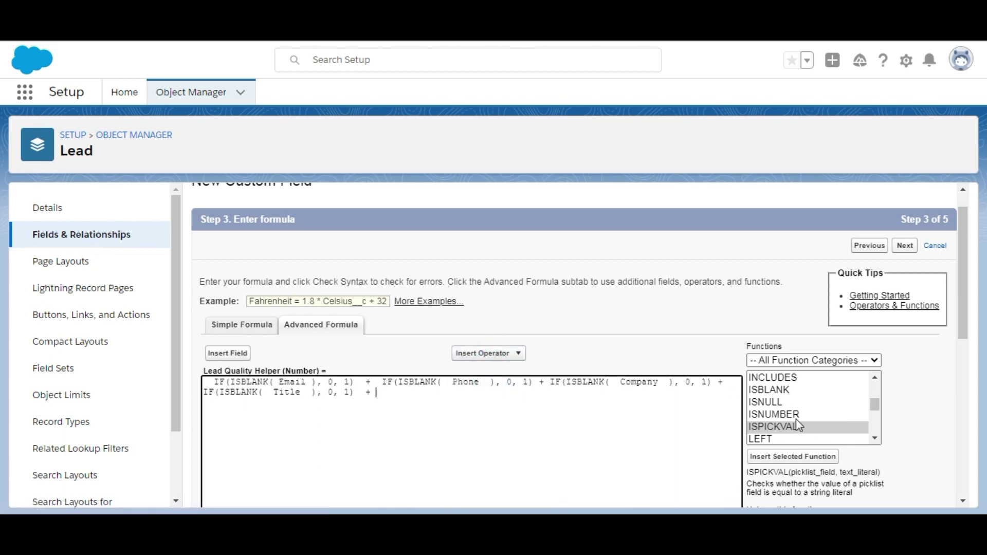
pyautogui.click(791, 427)
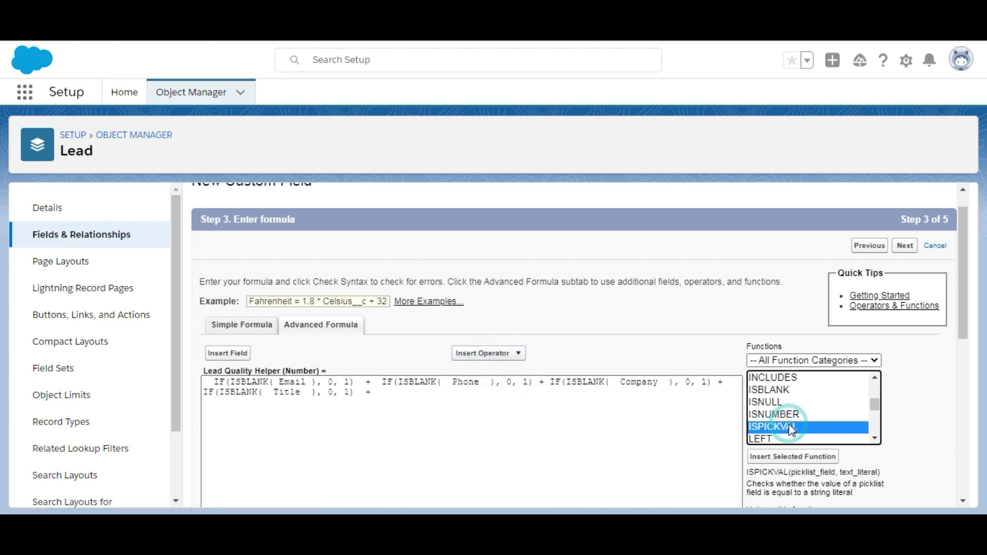
pyautogui.click(793, 457)
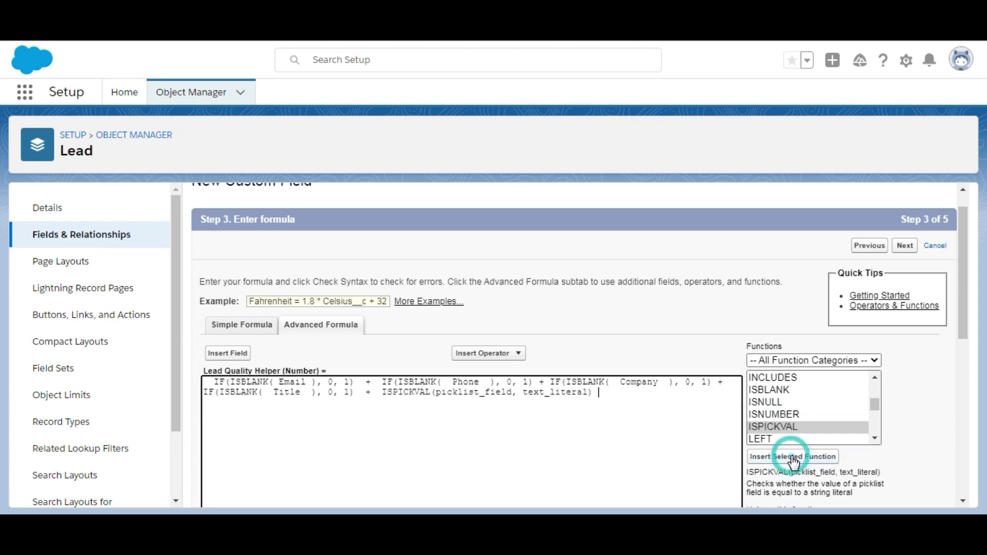
# Replace the picklist_field placeholder in ISPICKVAL with the Lead's Industry field
pyautogui.doubleClick(463, 393)
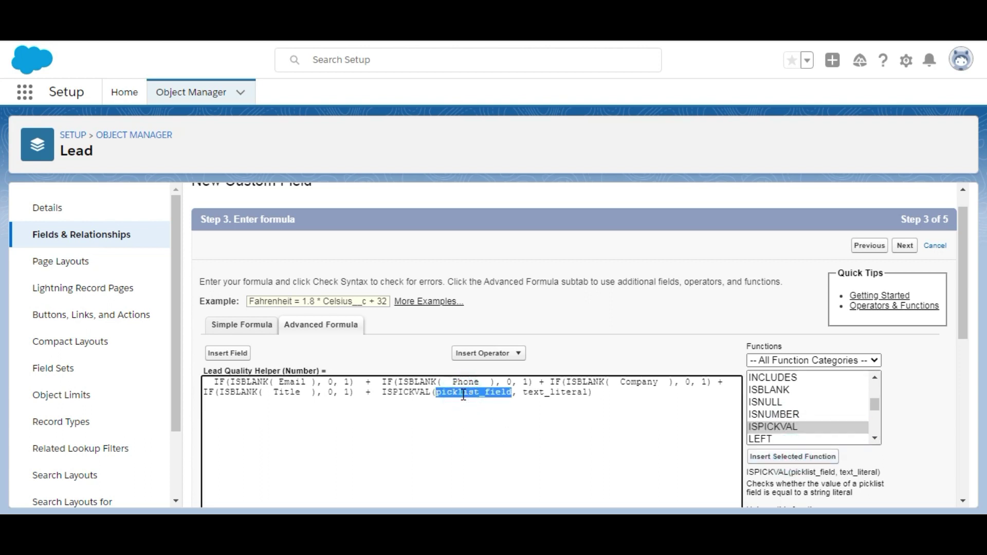
pyautogui.click(235, 354)
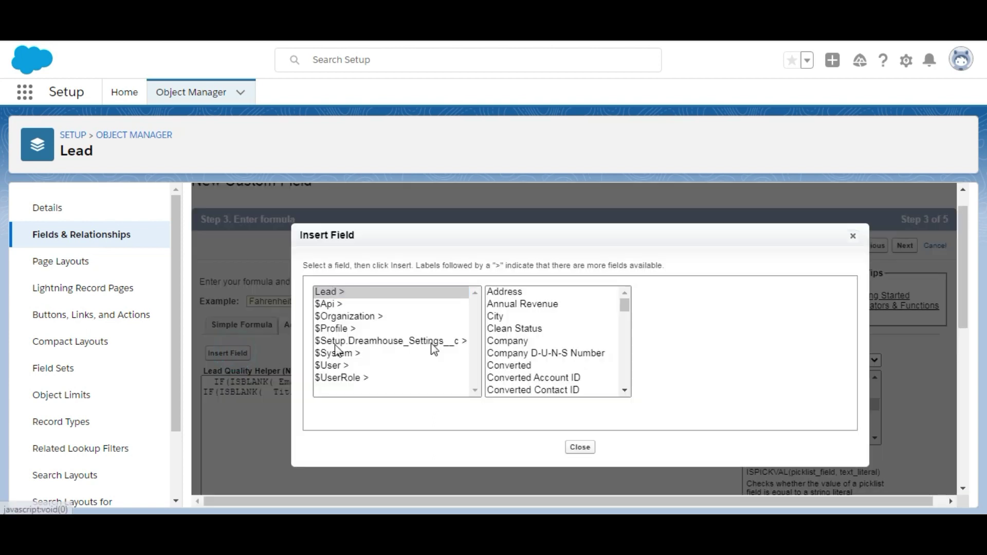
pyautogui.click(522, 329)
pyautogui.press('i')
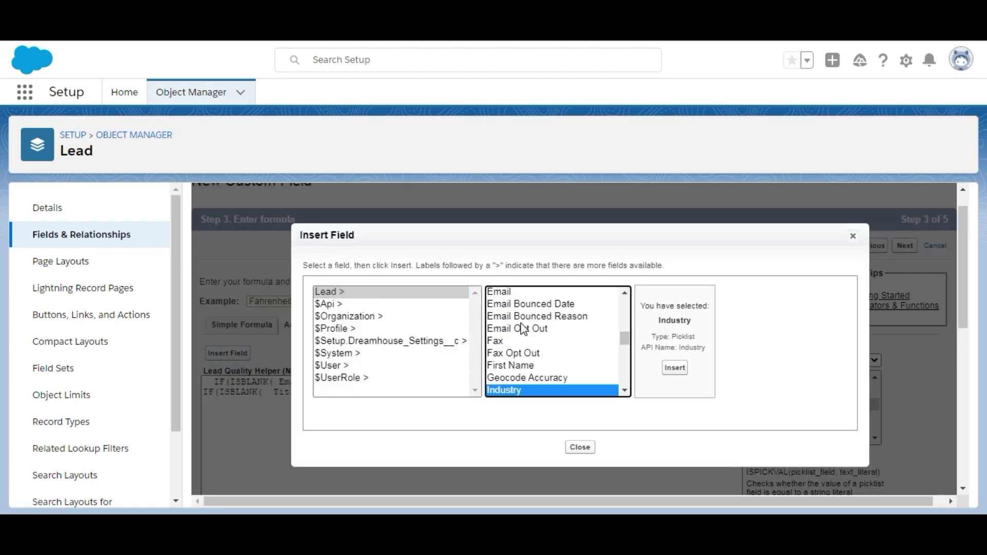
pyautogui.click(674, 369)
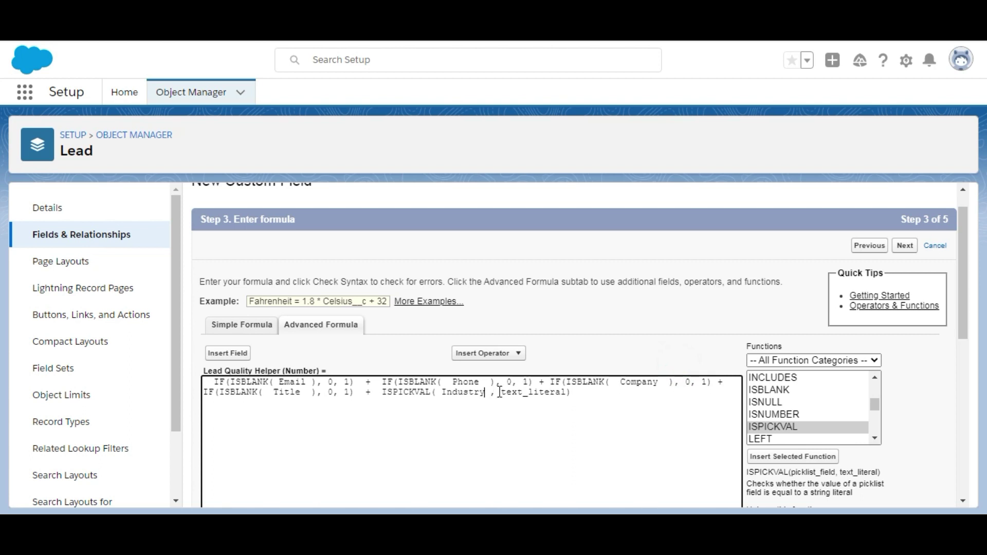
# Replace text_literal with empty quotes and wrap the function as IF(ISPICKVAL( Industry , ""),0,1)
pyautogui.click(567, 391)
pyautogui.press('BackSpace')
pyautogui.press('BackSpace')
pyautogui.press('BackSpace')
pyautogui.press('BackSpace')
pyautogui.press('BackSpace')
pyautogui.press('BackSpace')
pyautogui.press('BackSpace')
pyautogui.press('BackSpace')
pyautogui.press('BackSpace')
pyautogui.press('BackSpace')
pyautogui.press('BackSpace')
pyautogui.press('BackSpace')
pyautogui.press('BackSpace')
pyautogui.write(',')
pyautogui.click(383, 394)
pyautogui.write('I')
pyautogui.write('(')
pyautogui.write('F')
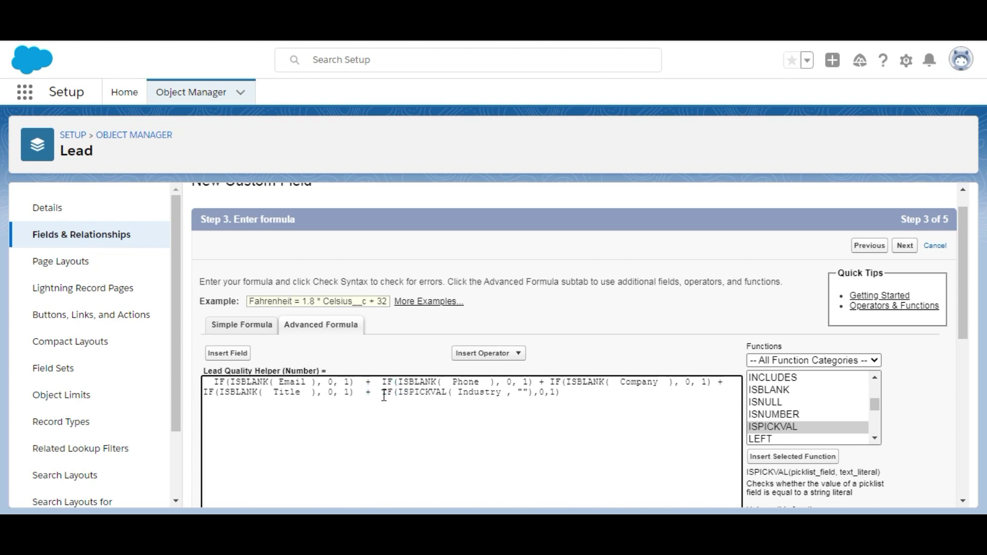
# Check the syntax of the Lead Quality Helper formula and continue to field-level security
pyautogui.moveTo(964, 281); pyautogui.dragTo(964, 321)
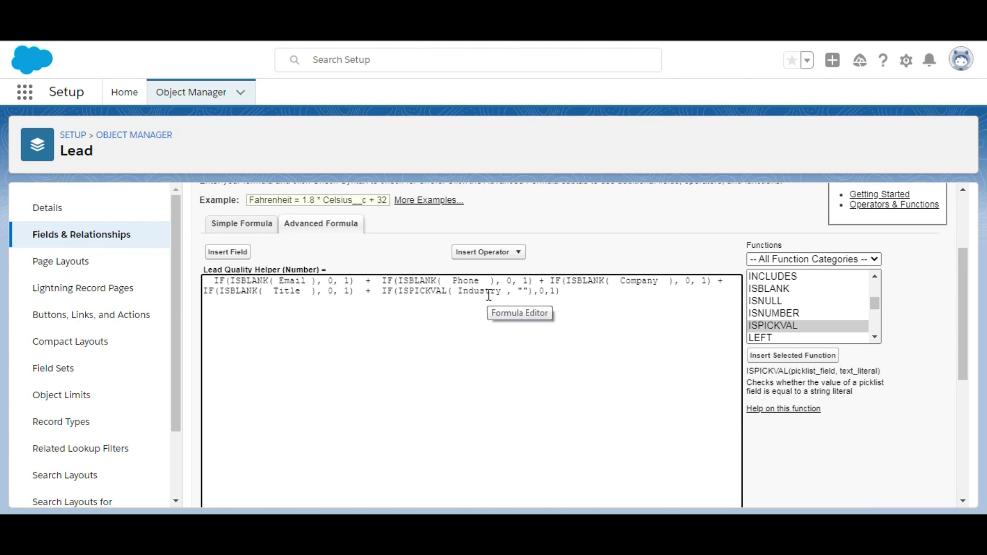
pyautogui.moveTo(965, 272); pyautogui.dragTo(961, 352)
pyautogui.click(229, 363)
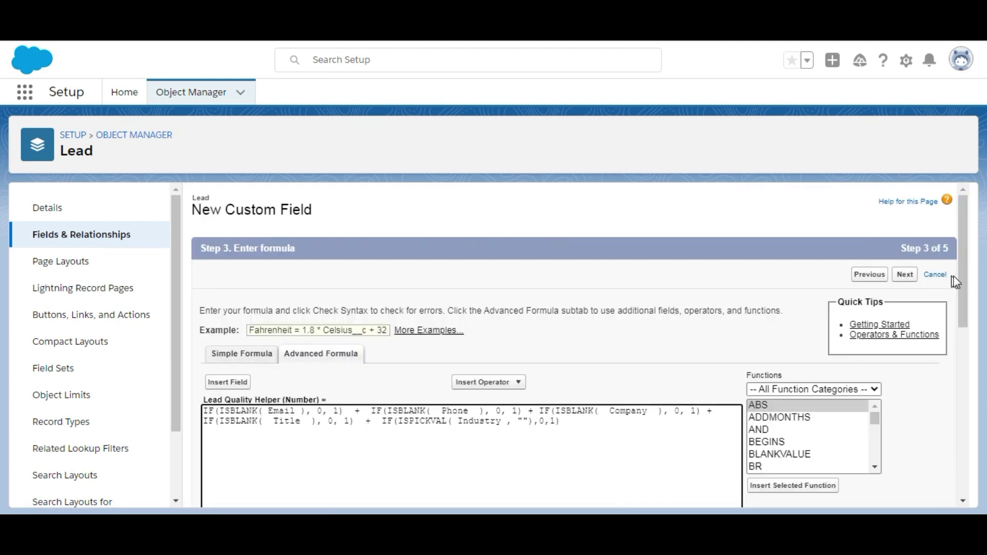
pyautogui.moveTo(962, 279); pyautogui.dragTo(956, 211)
pyautogui.click(907, 275)
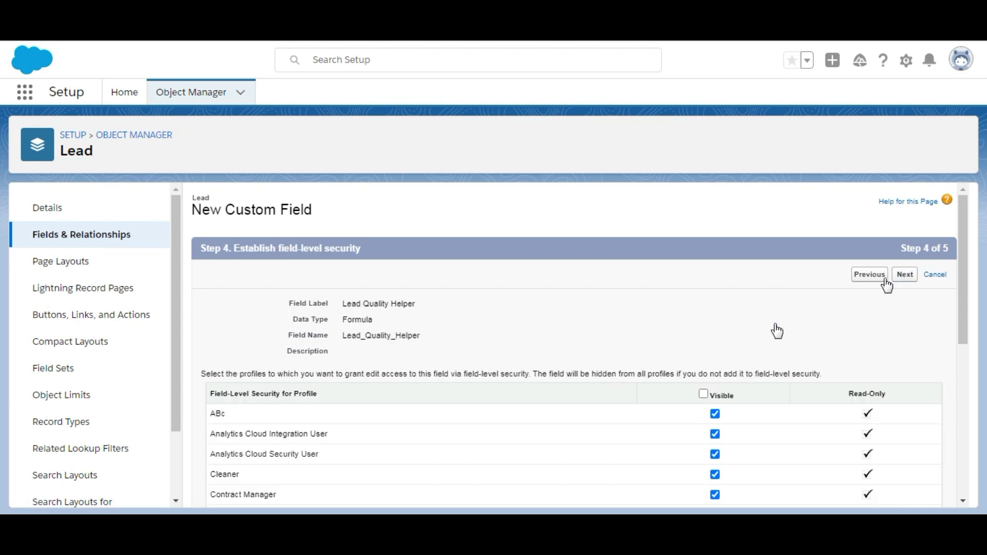
# Make Lead Quality Helper visible to all profiles, leave it off every page layout, and save the field
pyautogui.click(704, 394)
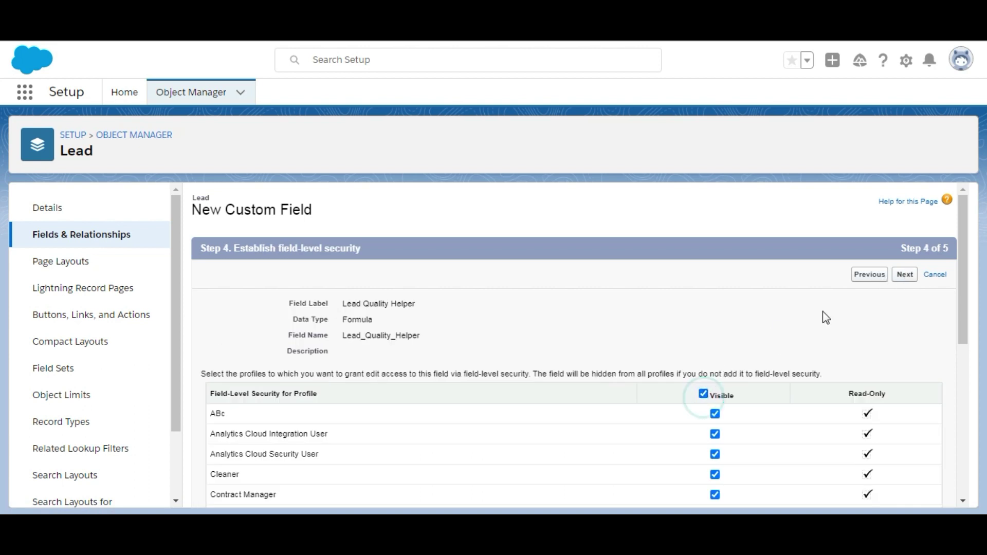
pyautogui.click(905, 277)
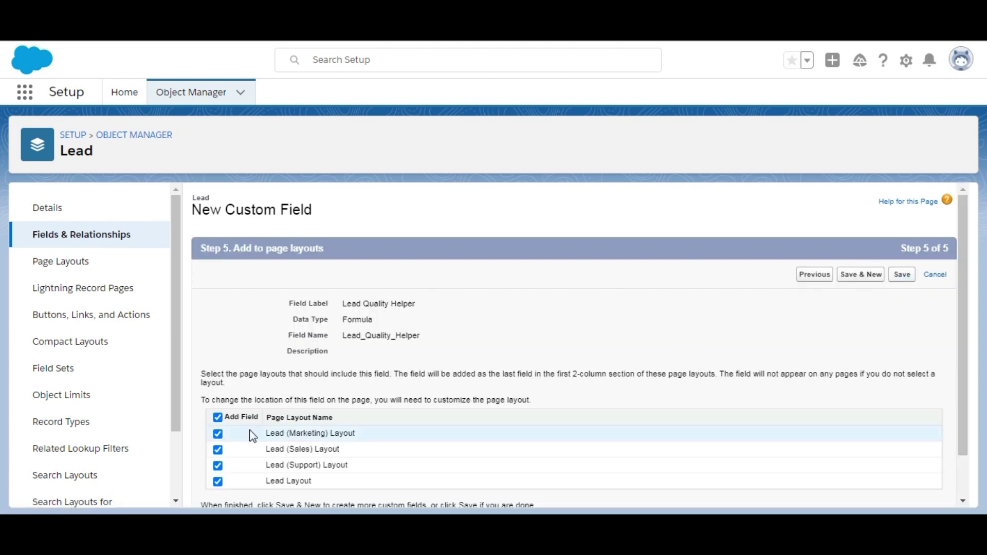
pyautogui.click(218, 418)
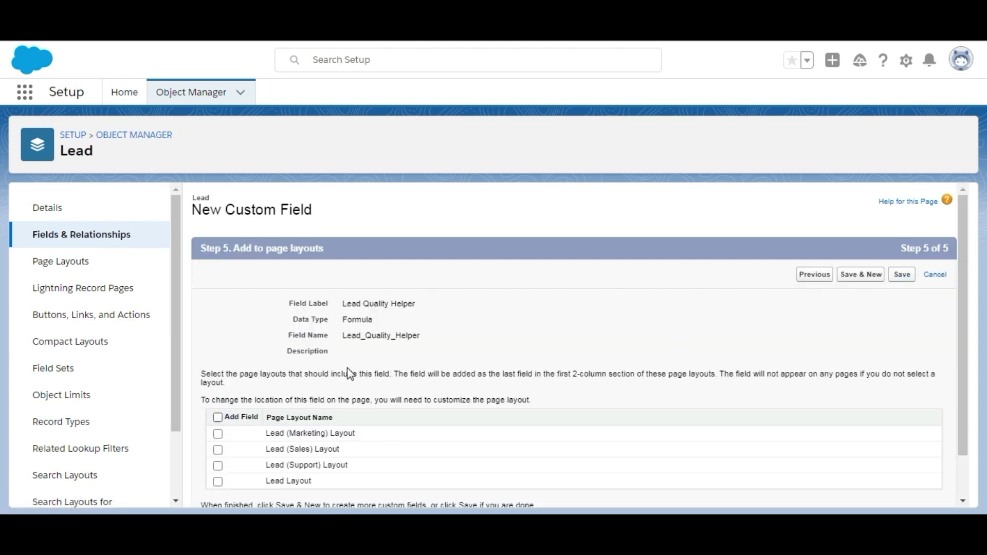
pyautogui.click(901, 281)
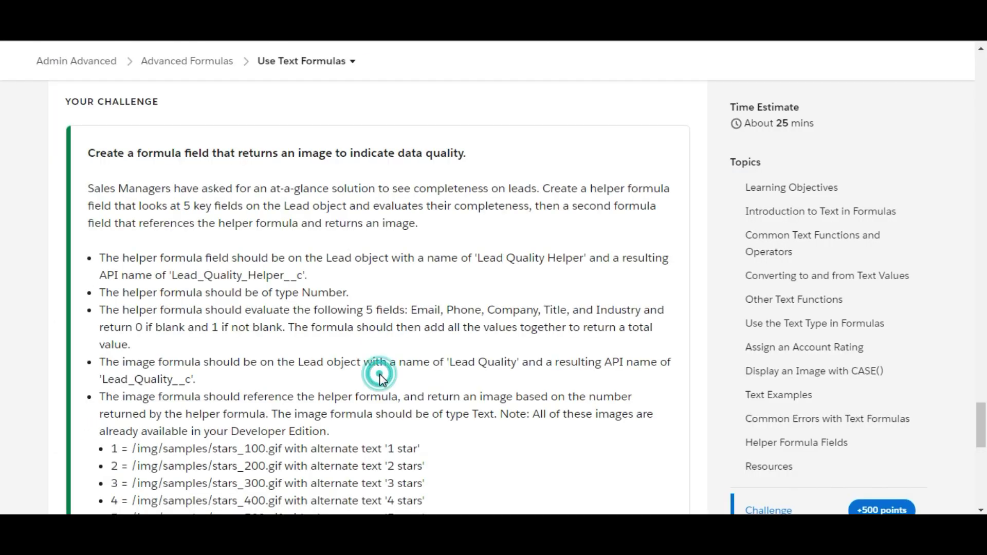
# Start another custom field on Lead with the Formula data type
pyautogui.scroll(-2, 381, 378)
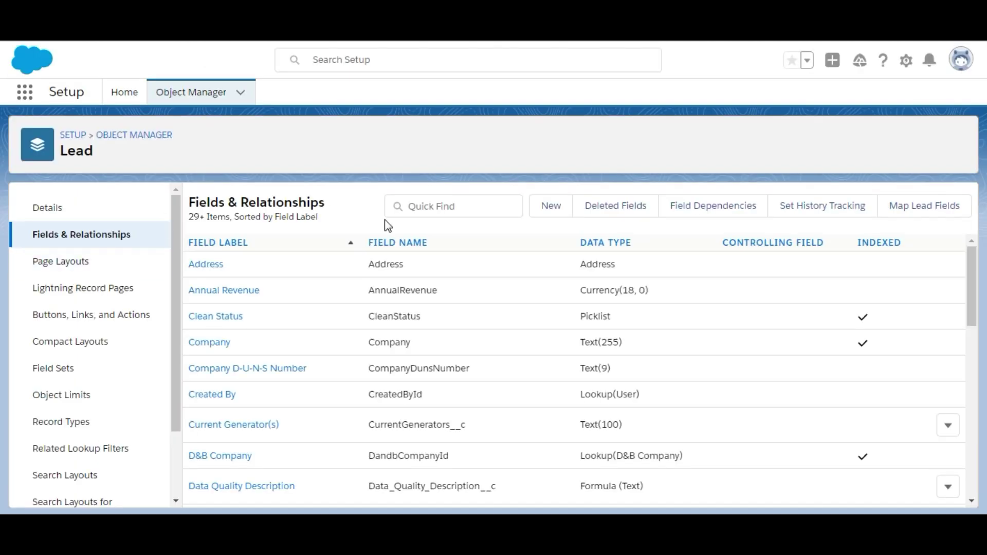
pyautogui.click(558, 213)
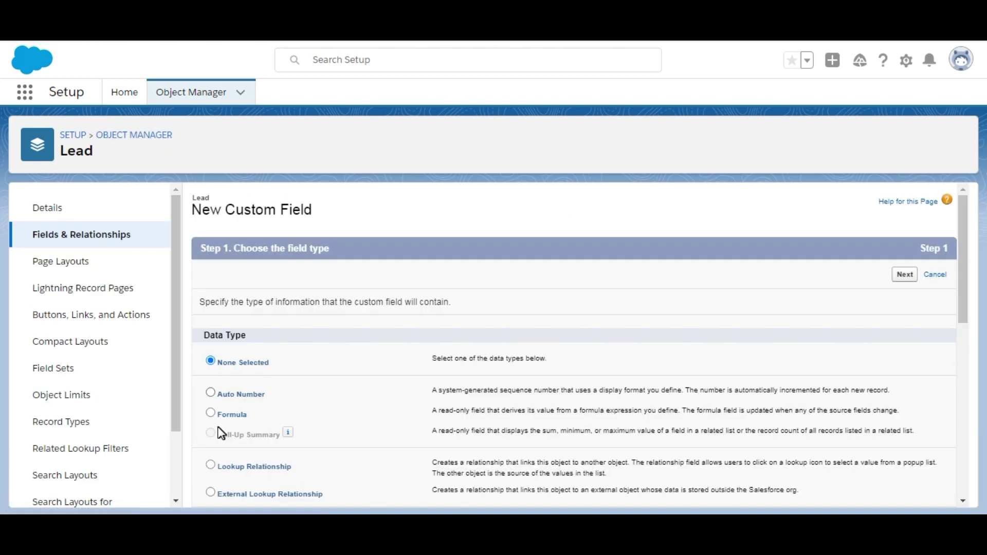
pyautogui.click(210, 415)
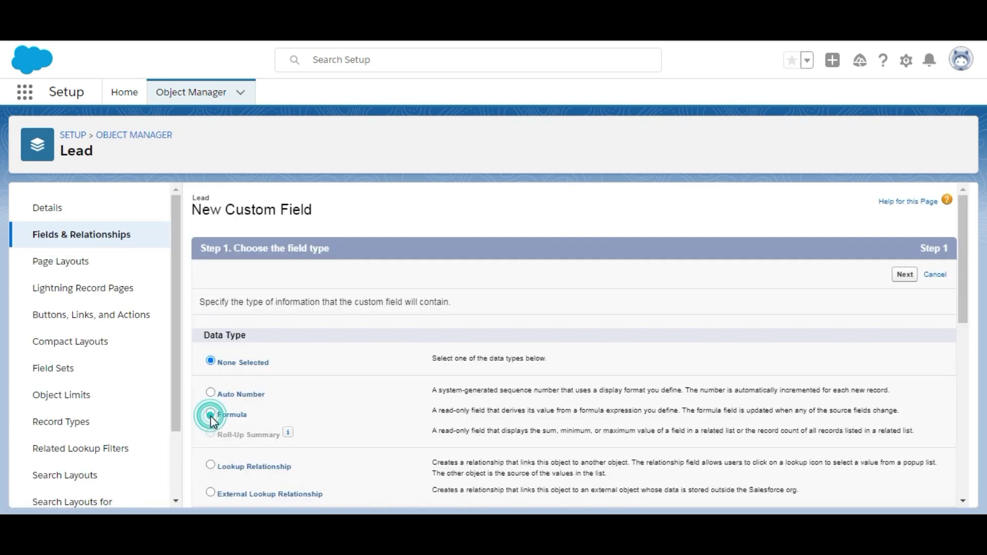
pyautogui.click(907, 279)
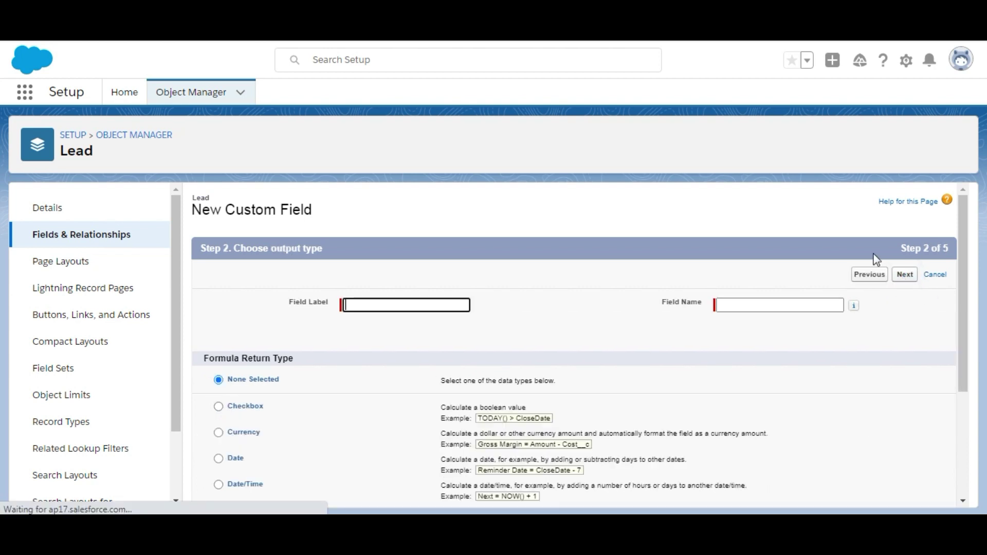
# Label the field Lead Quality, copying the name from the challenge text, and choose Text as its formula return type
pyautogui.hotkey('ctrl', 'Tab')
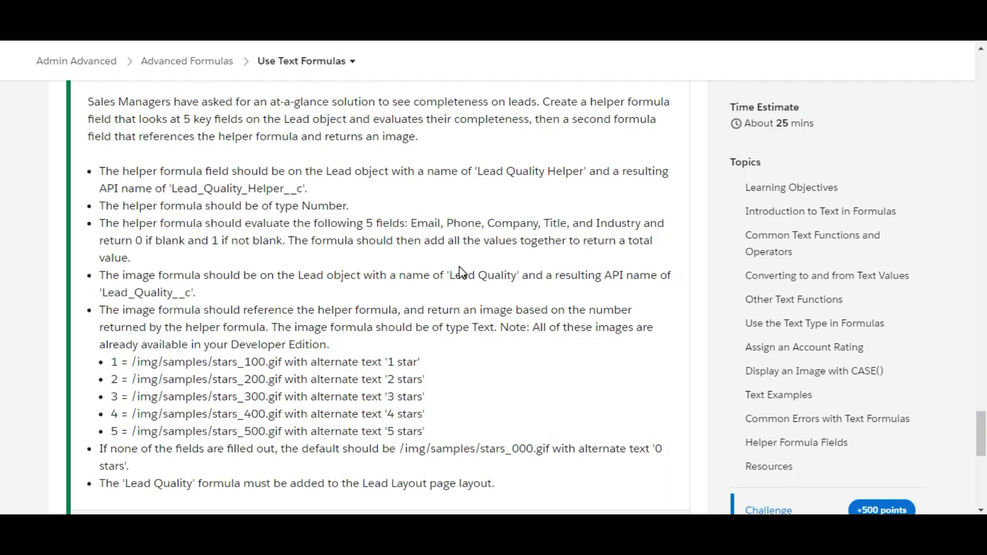
pyautogui.moveTo(453, 276); pyautogui.dragTo(512, 277)
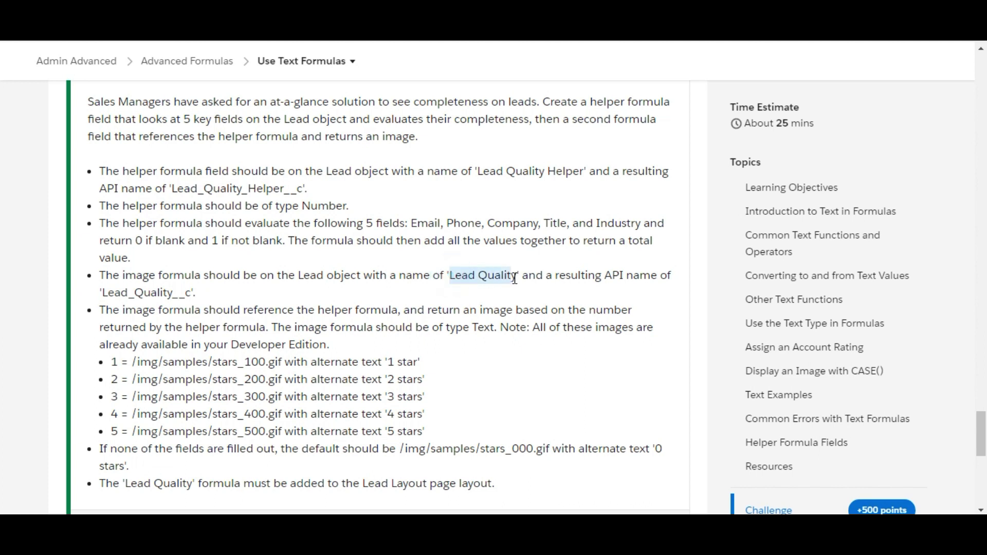
pyautogui.hotkey('ctrl', 'c')
pyautogui.hotkey('ctrl', 'Tab')
pyautogui.click(378, 311)
pyautogui.hotkey('ctrl', 'v')
pyautogui.click(592, 308)
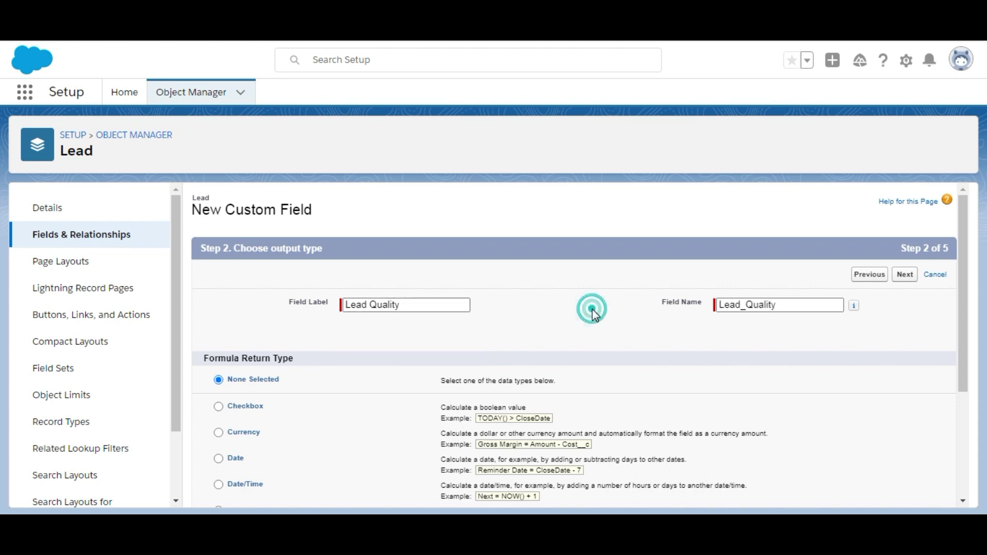
pyautogui.moveTo(963, 235); pyautogui.dragTo(970, 329)
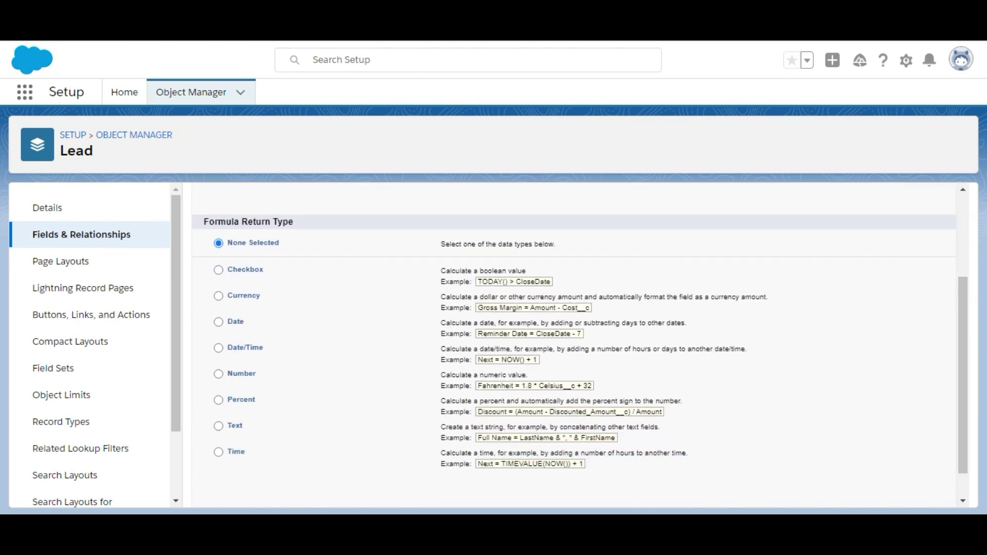
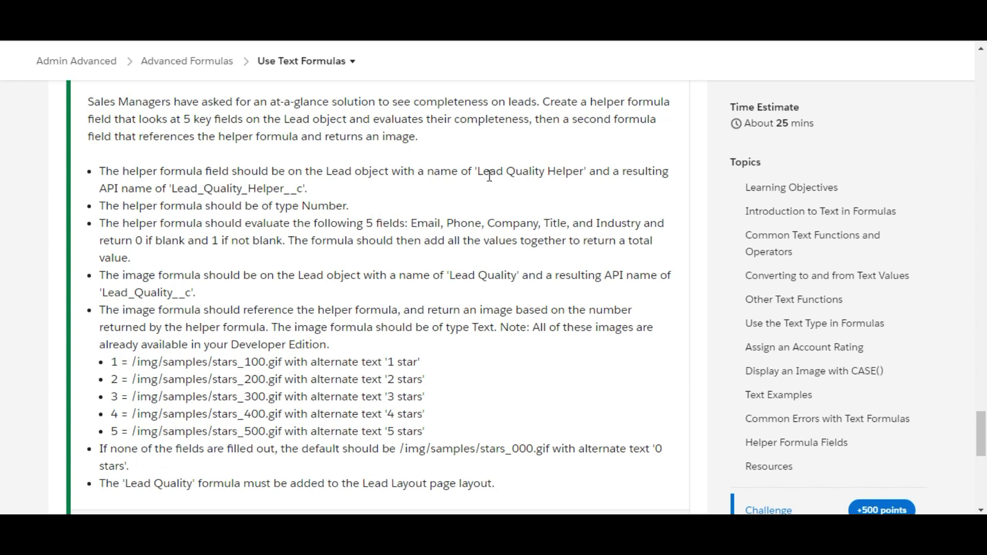
# Review the challenge's helper field name, the star image paths for each value, and the default image
pyautogui.moveTo(479, 173); pyautogui.dragTo(587, 171)
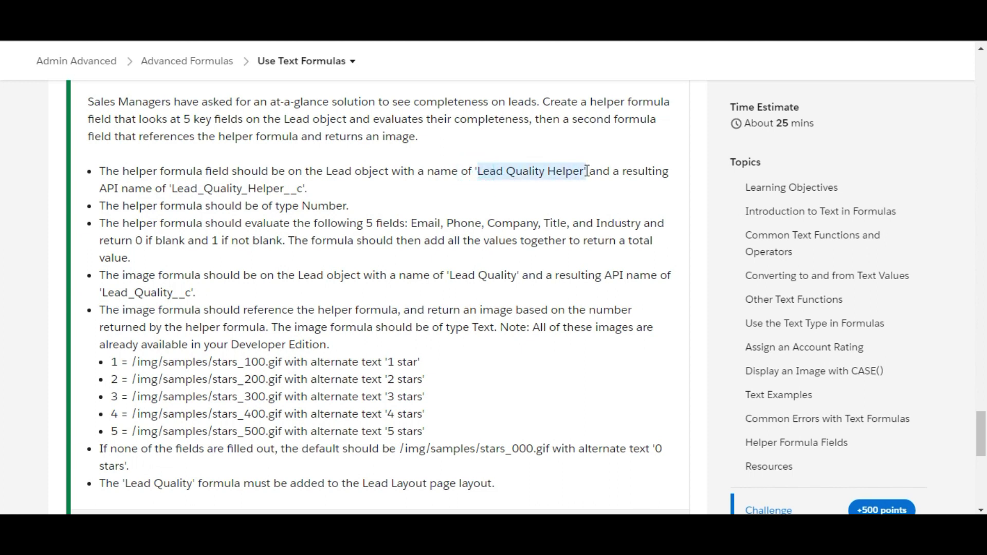
pyautogui.click(302, 329)
pyautogui.scroll(-1, 300, 328)
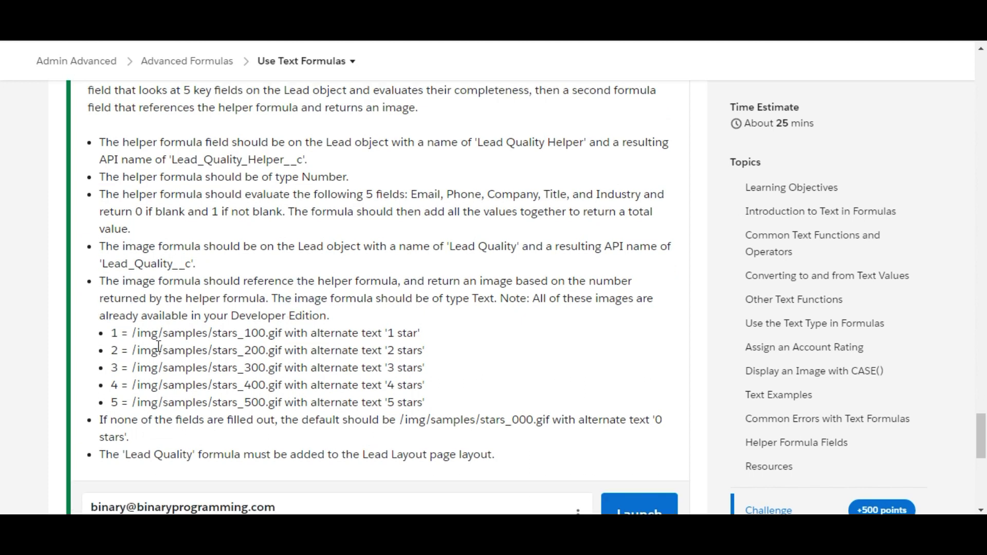
pyautogui.moveTo(111, 333); pyautogui.dragTo(132, 334)
pyautogui.moveTo(402, 422); pyautogui.dragTo(555, 418)
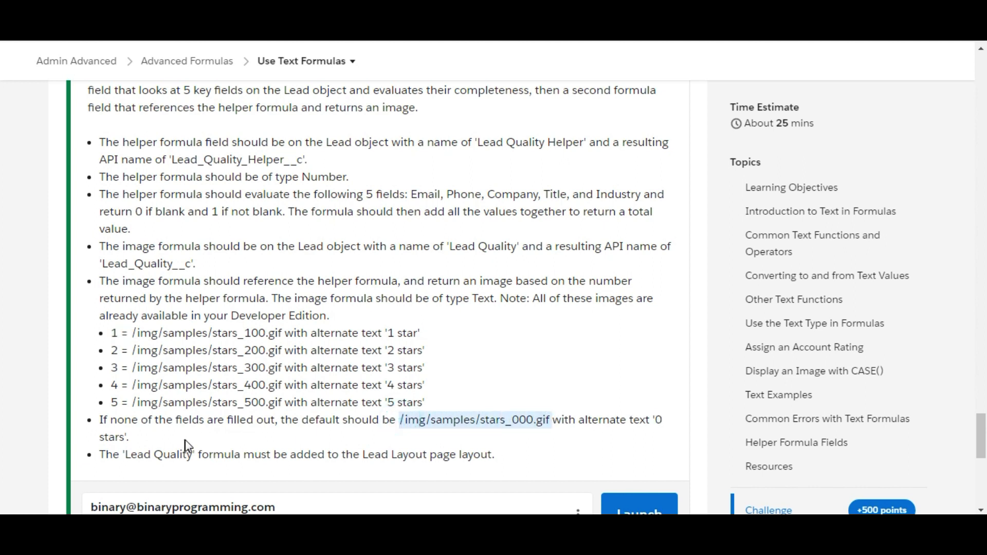
pyautogui.hotkey('ctrl', 'Tab')
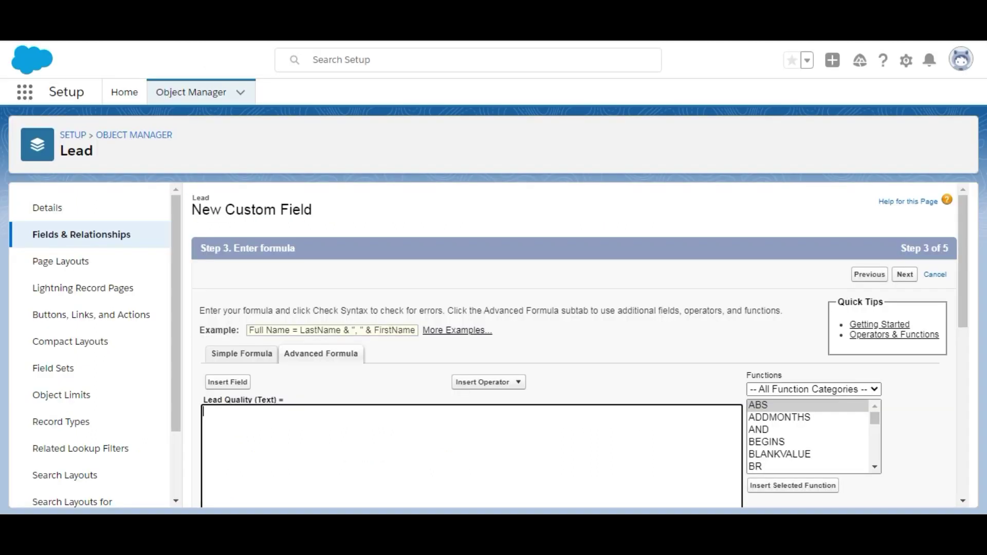
# Insert the CASE function template into the empty Lead Quality formula
pyautogui.click(316, 421)
pyautogui.click(773, 420)
pyautogui.press('Down')
pyautogui.press('Down')
pyautogui.press('Down')
pyautogui.press('Down')
pyautogui.press('Down')
pyautogui.press('Down')
pyautogui.press('Down')
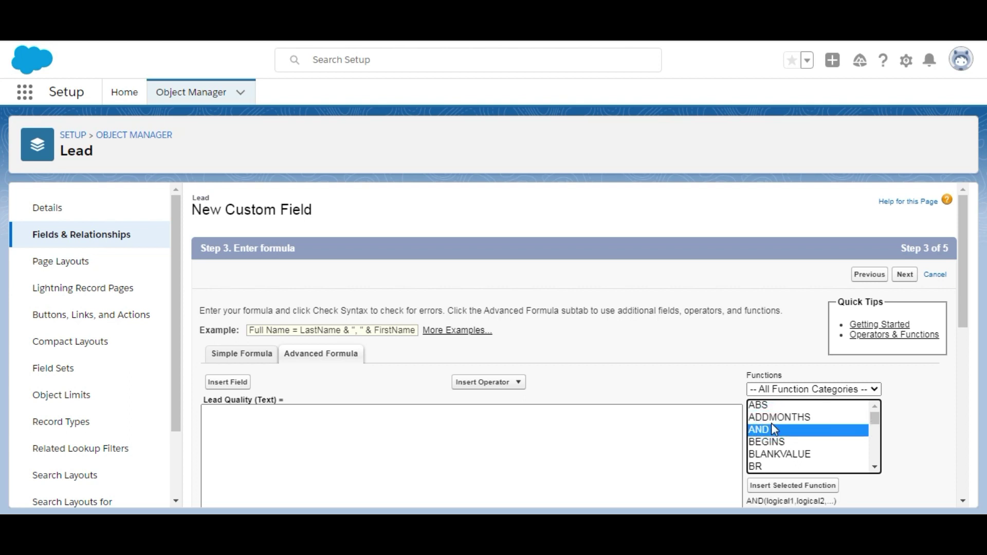
pyautogui.press('Up')
pyautogui.press('Up')
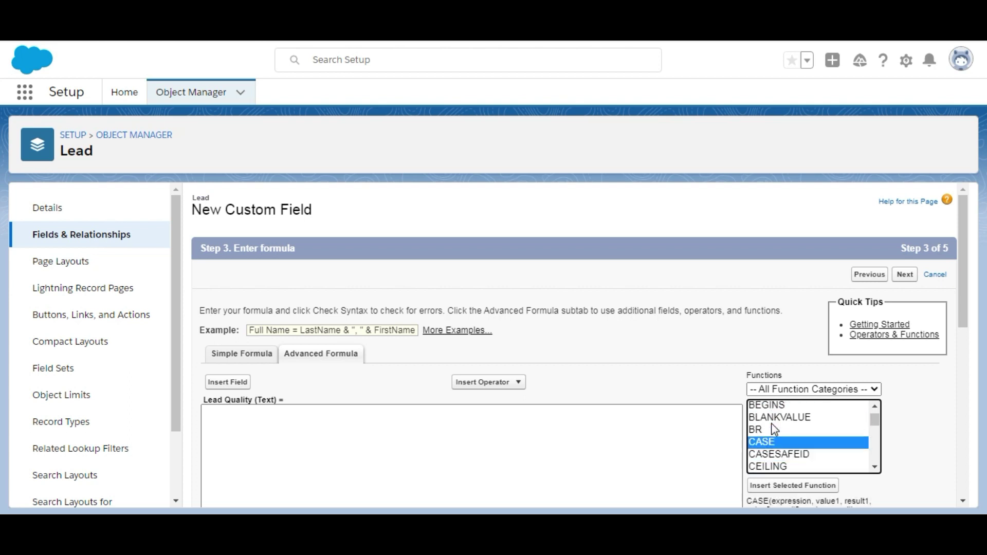
pyautogui.click(785, 487)
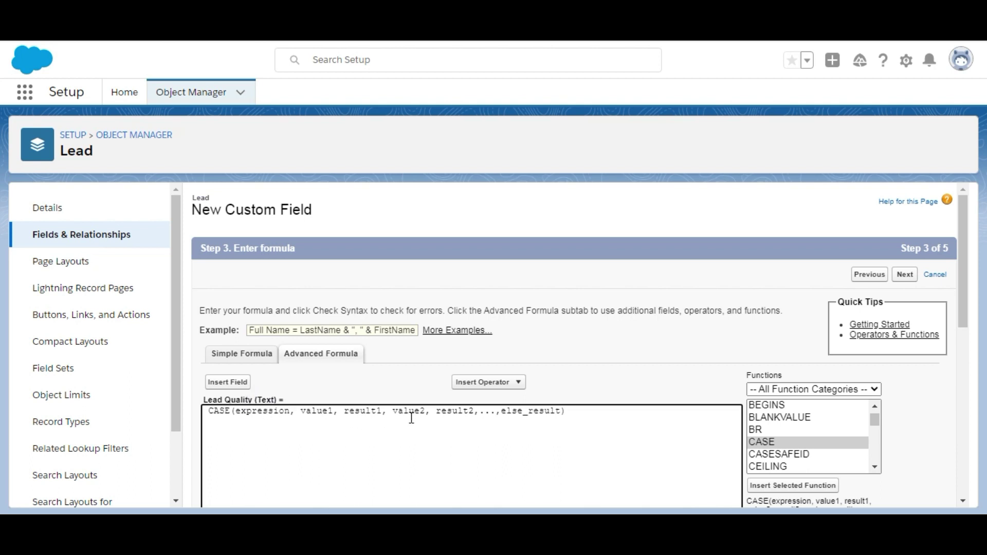
# Replace the CASE expression placeholder with the Lead Quality Helper field, Lead_Quality_Helper__c
pyautogui.click(291, 411)
pyautogui.press('BackSpace')
pyautogui.press('BackSpace')
pyautogui.press('BackSpace')
pyautogui.press('BackSpace')
pyautogui.press('BackSpace')
pyautogui.press('BackSpace')
pyautogui.press('BackSpace')
pyautogui.press('BackSpace')
pyautogui.press('BackSpace')
pyautogui.press('BackSpace')
pyautogui.click(225, 383)
pyautogui.click(557, 341)
pyautogui.press('Down')
pyautogui.press('Down')
pyautogui.press('Down')
pyautogui.press('Down')
pyautogui.press('Down')
pyautogui.press('Down')
pyautogui.press('Down')
pyautogui.press('Down')
pyautogui.press('Down')
pyautogui.press('Down')
pyautogui.press('Down')
pyautogui.press('Down')
pyautogui.press('Down')
pyautogui.press('Down')
pyautogui.press('Down')
pyautogui.press('Down')
pyautogui.press('Down')
pyautogui.press('Down')
pyautogui.press('Down')
pyautogui.press('Down')
pyautogui.press('Down')
pyautogui.press('Down')
pyautogui.press('Down')
pyautogui.press('Down')
pyautogui.press('Down')
pyautogui.press('Down')
pyautogui.press('Down')
pyautogui.press('Down')
pyautogui.press('Down')
pyautogui.press('Down')
pyautogui.press('Down')
pyautogui.press('Down')
pyautogui.press('Down')
pyautogui.press('Down')
pyautogui.press('Down')
pyautogui.press('Down')
pyautogui.press('Down')
pyautogui.press('Down')
pyautogui.press('Down')
pyautogui.press('Down')
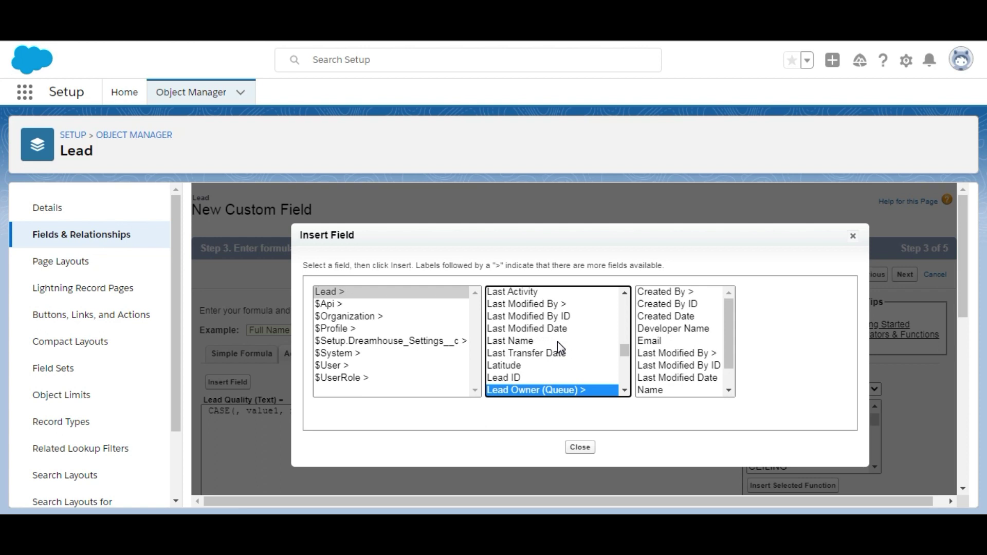
pyautogui.press('Up')
pyautogui.press('Up')
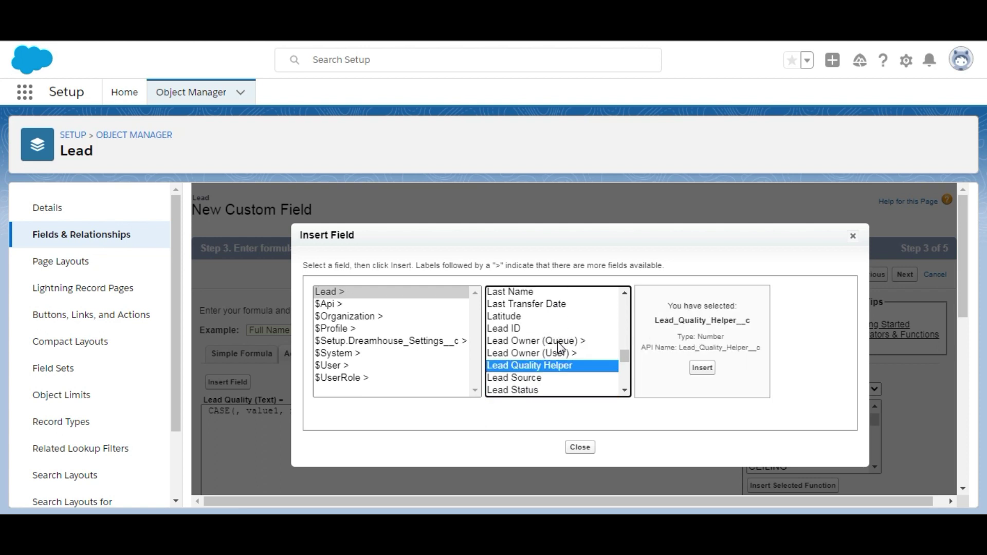
pyautogui.click(702, 368)
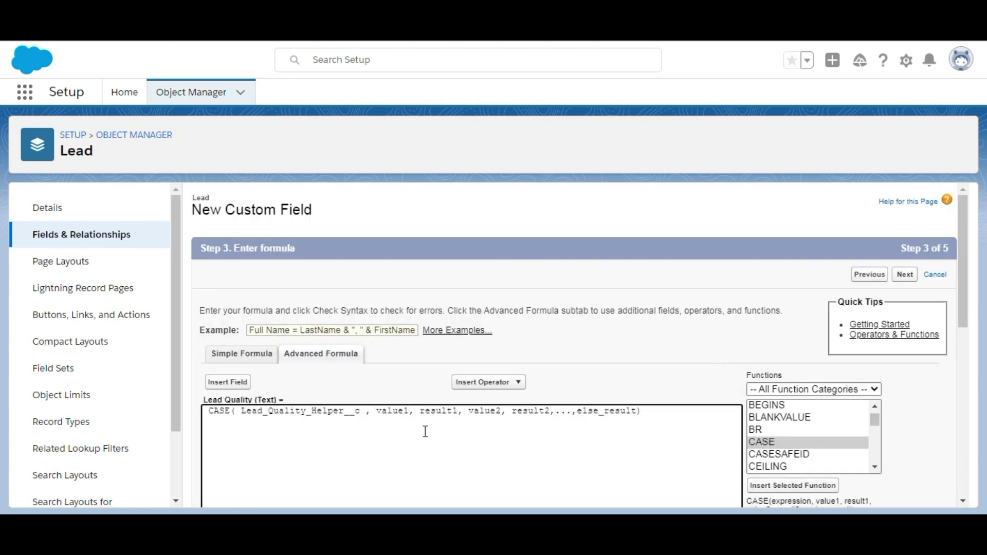
# Replace the value1 placeholder with 1 and remove the result1 placeholder from the CASE formula
pyautogui.click(399, 412)
pyautogui.doubleClick(399, 412)
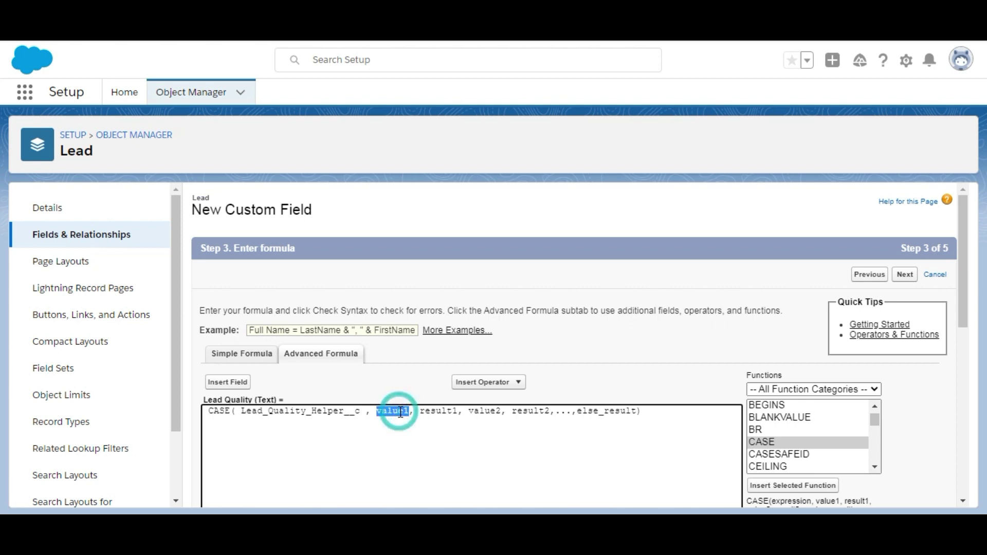
pyautogui.press('BackSpace')
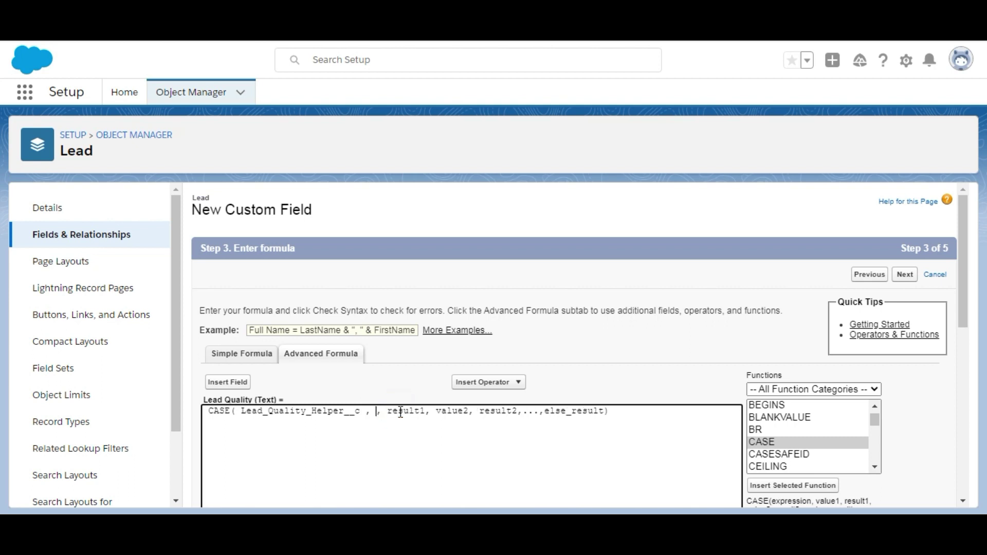
pyautogui.write('1')
pyautogui.press('Right')
pyautogui.press('Right')
pyautogui.hotkey('ctrl', 'Delete')
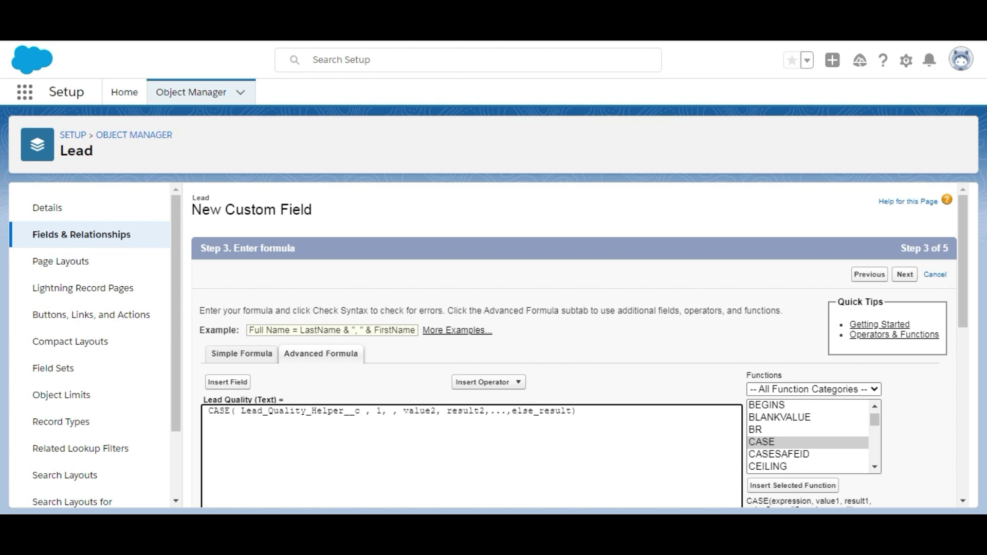
# Copy the 1-star image path /img/samples/stars_100.gif from the challenge text and return to the formula editor
pyautogui.hotkey('ctrl', 'Tab')
pyautogui.moveTo(133, 333); pyautogui.dragTo(286, 333)
pyautogui.hotkey('ctrl', 'c')
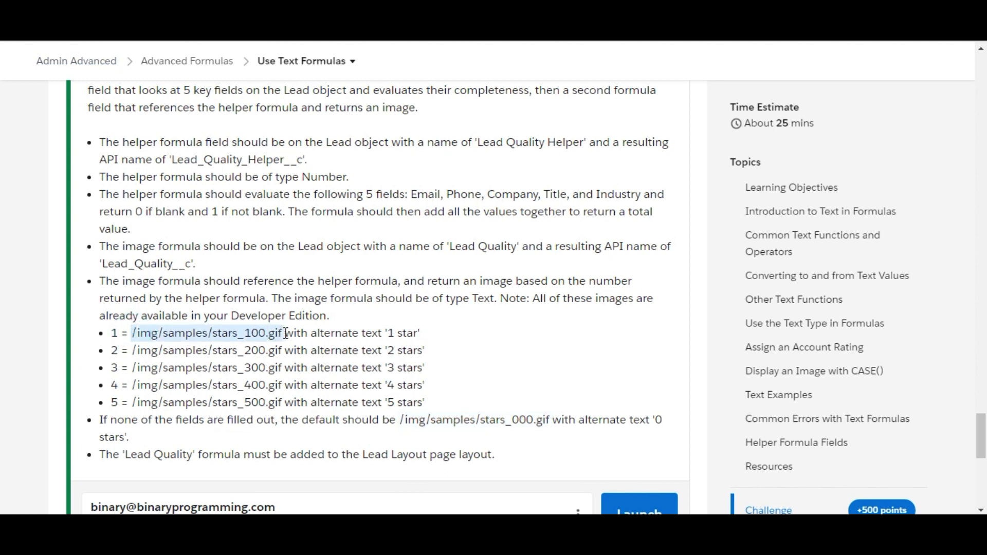
pyautogui.hotkey('ctrl', 'shift', 'Tab')
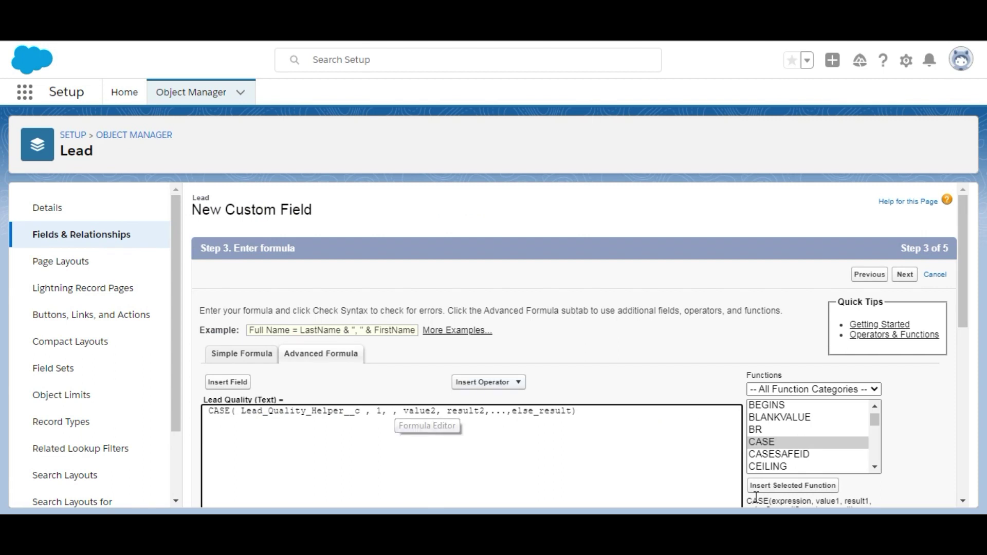
# Insert the IMAGE function as the result for value 1 and strip its optional height and width arguments
pyautogui.click(875, 420)
pyautogui.moveTo(875, 419); pyautogui.dragTo(875, 431)
pyautogui.click(764, 435)
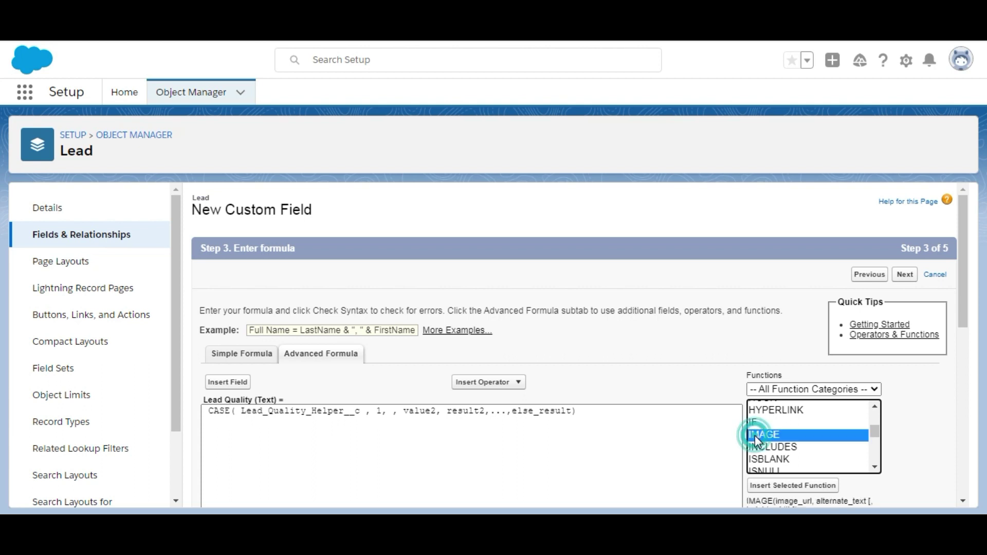
pyautogui.click(779, 488)
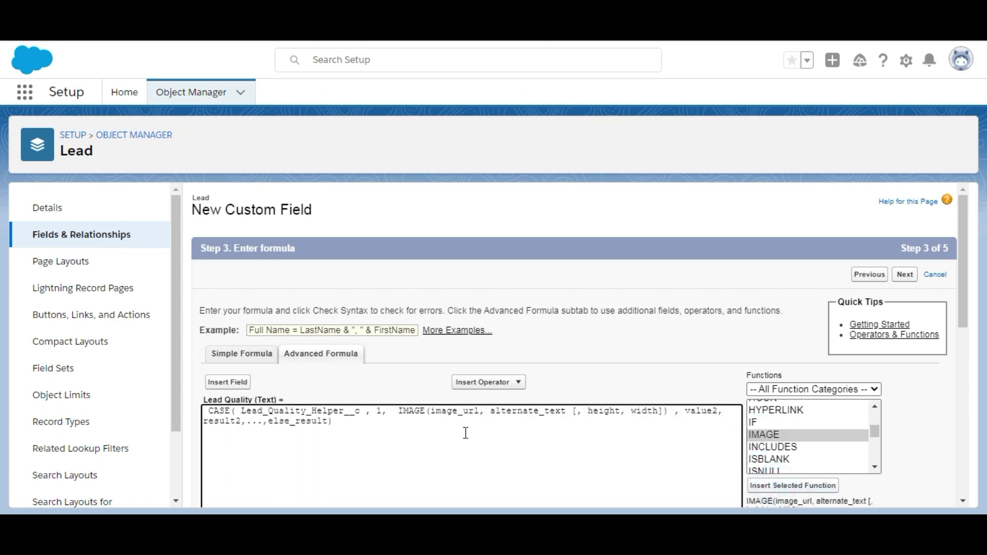
pyautogui.click(665, 412)
pyautogui.press('BackSpace')
pyautogui.press('BackSpace')
pyautogui.press('BackSpace')
pyautogui.press('BackSpace')
pyautogui.press('BackSpace')
pyautogui.press('BackSpace')
pyautogui.press('BackSpace')
pyautogui.press('BackSpace')
pyautogui.press('BackSpace')
pyautogui.press('BackSpace')
pyautogui.press('BackSpace')
pyautogui.press('BackSpace')
pyautogui.press('BackSpace')
pyautogui.press('BackSpace')
pyautogui.press('BackSpace')
pyautogui.press('BackSpace')
pyautogui.press('BackSpace')
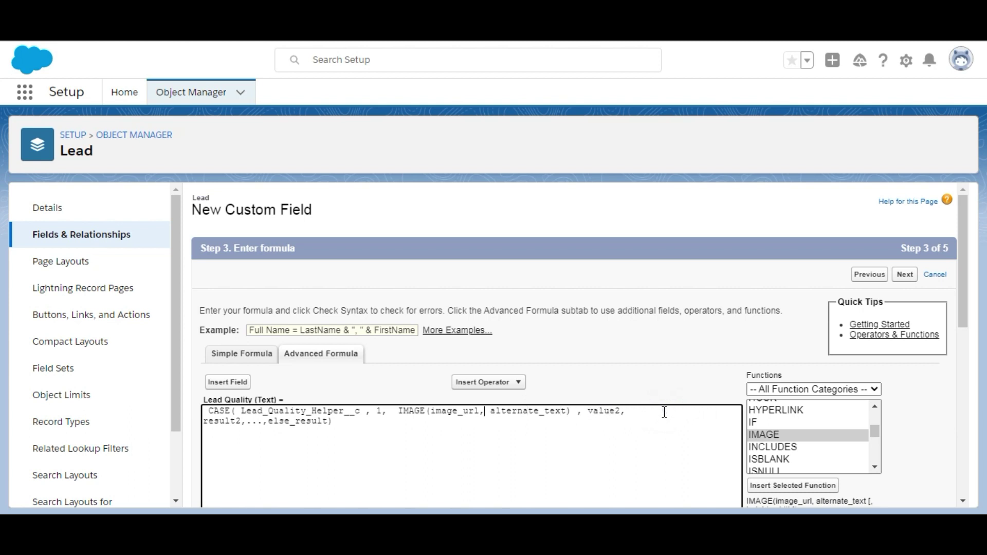
# Replace the image_url placeholder with the copied path /img/samples/stars_100.gif in double quotes
pyautogui.press('BackSpace')
pyautogui.press('BackSpace')
pyautogui.press('BackSpace')
pyautogui.press('BackSpace')
pyautogui.press('BackSpace')
pyautogui.press('BackSpace')
pyautogui.press('BackSpace')
pyautogui.press('BackSpace')
pyautogui.press('BackSpace')
pyautogui.write('""')
pyautogui.press('Left')
pyautogui.hotkey('ctrl', 'v')
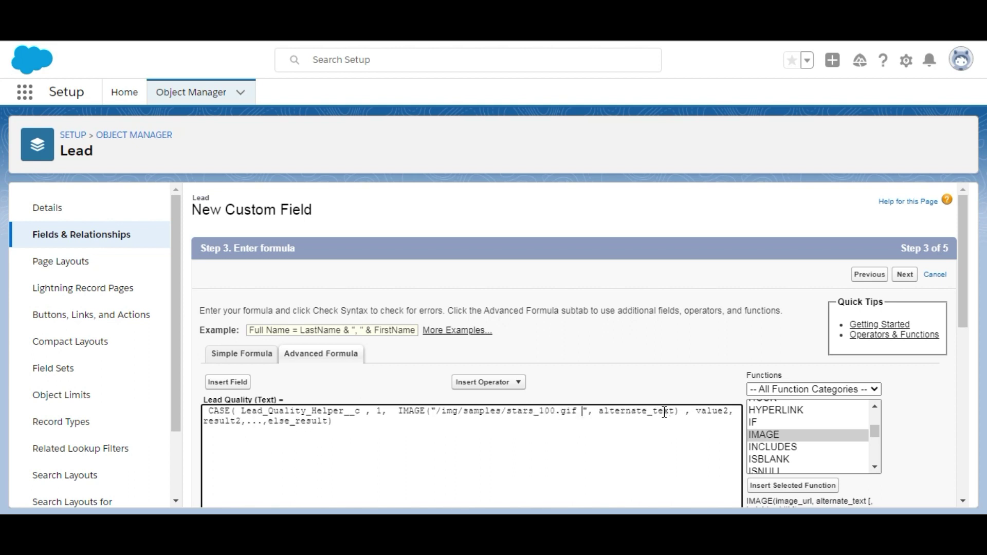
# Replace the alternate_text placeholder with '1 star' in single quotes, copying the wording from the challenge text
pyautogui.doubleClick(665, 412)
pyautogui.press('BackSpace')
pyautogui.write("''")
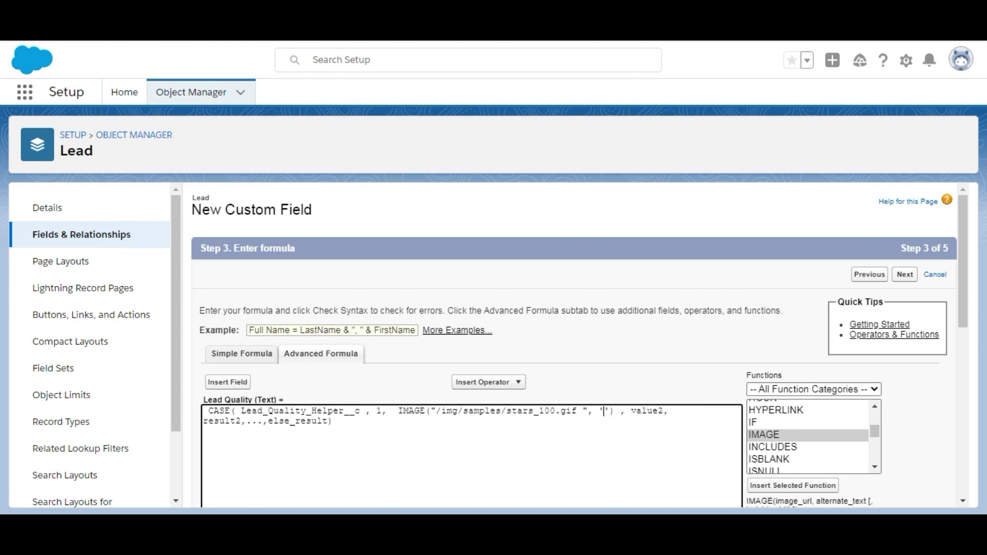
pyautogui.hotkey('alt', 'Tab')
pyautogui.moveTo(388, 333); pyautogui.dragTo(417, 332)
pyautogui.hotkey('ctrl', 'c')
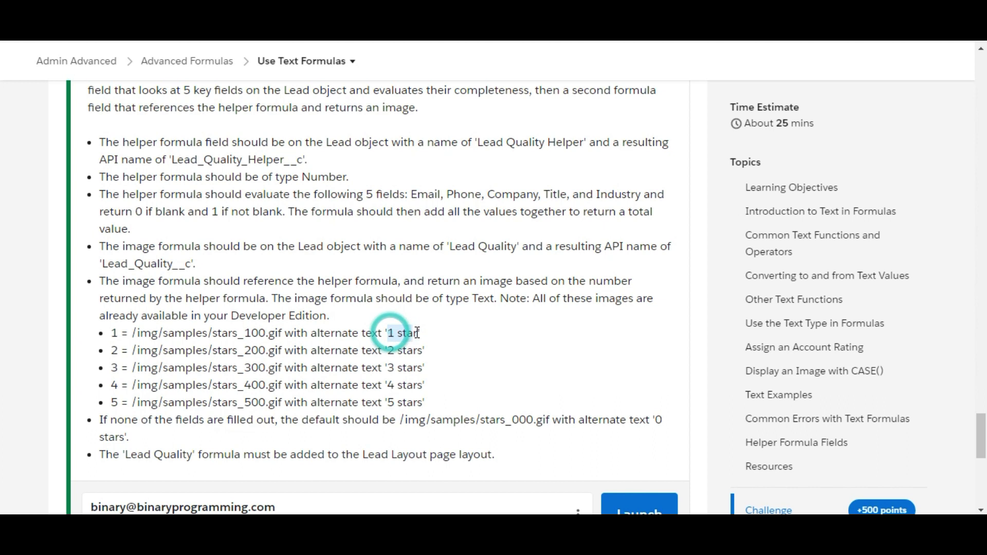
pyautogui.hotkey('alt', 'Tab')
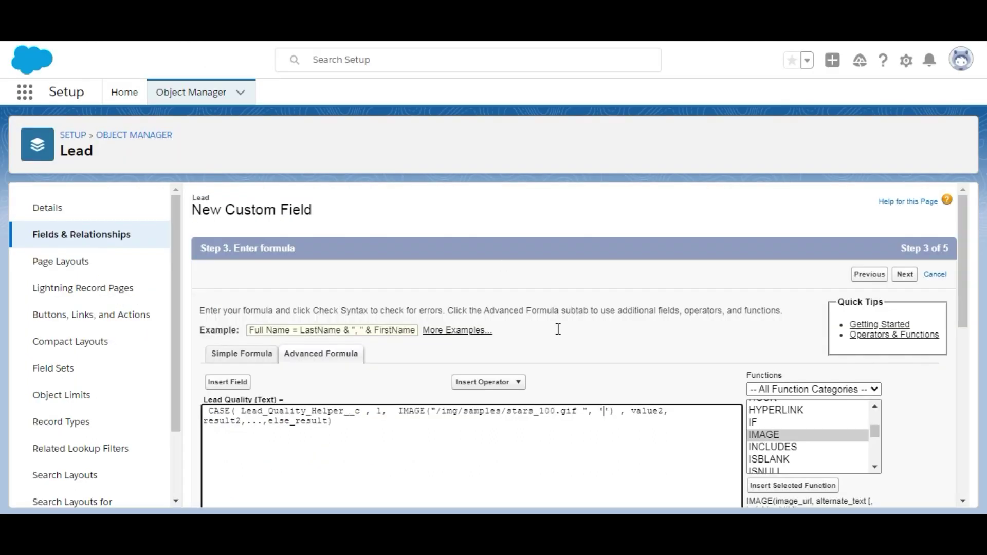
pyautogui.hotkey('ctrl', 'v')
pyautogui.press('Down')
pyautogui.press('Left')
pyautogui.press('Left')
pyautogui.press('Left')
pyautogui.press('Left')
pyautogui.press('Left')
pyautogui.press('Left')
pyautogui.press('Left')
pyautogui.press('Left')
pyautogui.press('Left')
pyautogui.press('Left')
pyautogui.press('Left')
pyautogui.press('Left')
pyautogui.press('Left')
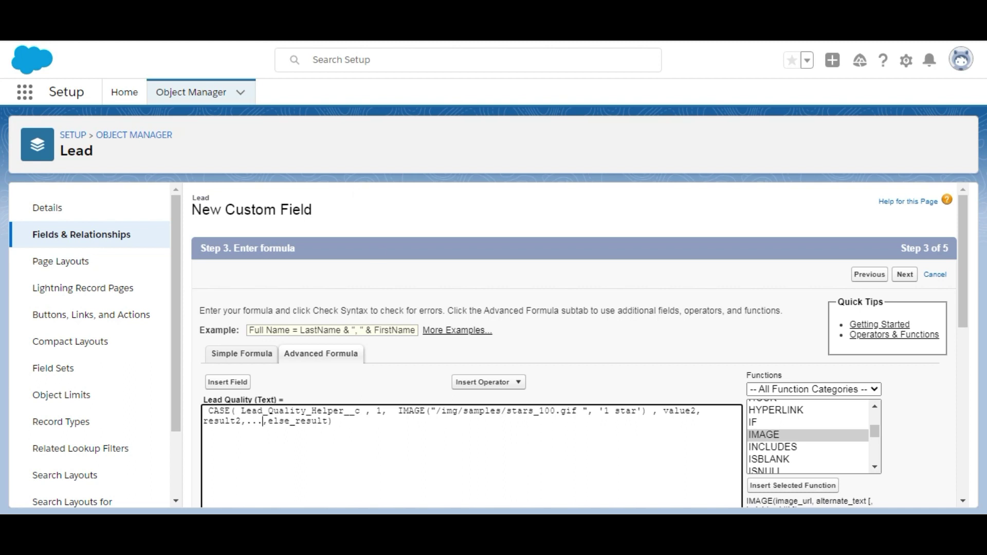
pyautogui.hotkey('alt', 'Tab')
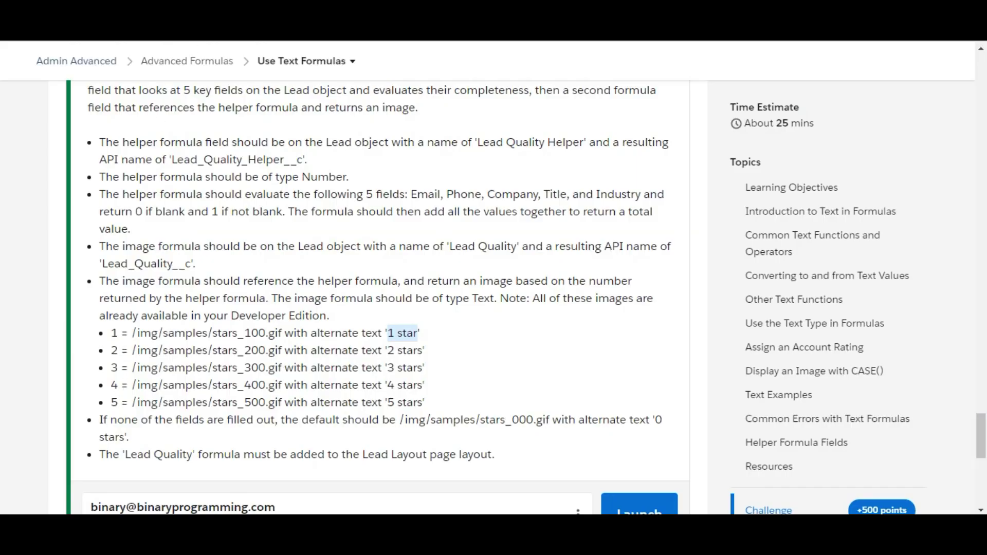
pyautogui.hotkey('alt', 'Tab')
# Replace value2 with 2 and result2 with a copy of the first IMAGE call
pyautogui.doubleClick(691, 415)
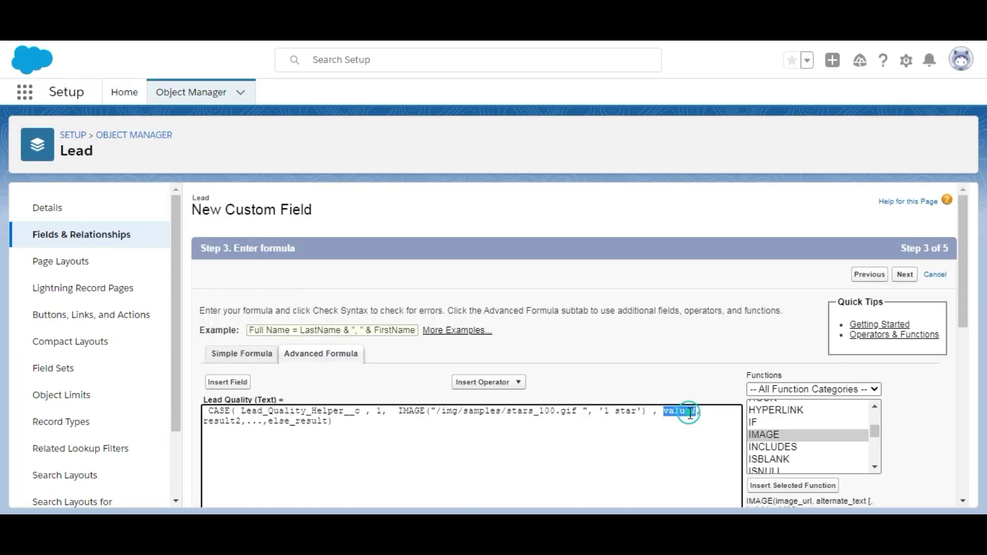
pyautogui.write('2')
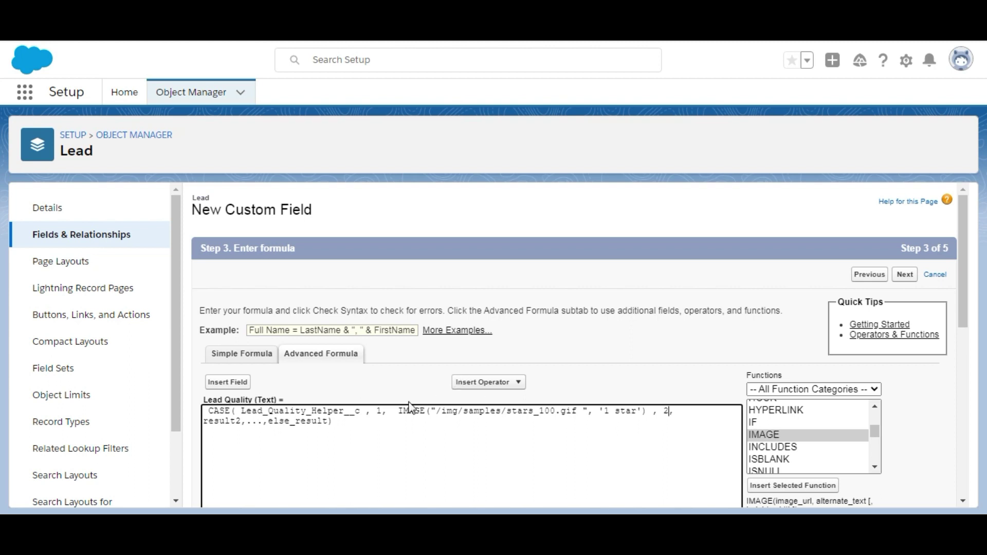
pyautogui.moveTo(399, 410); pyautogui.dragTo(649, 411)
pyautogui.hotkey('ctrl', 'c')
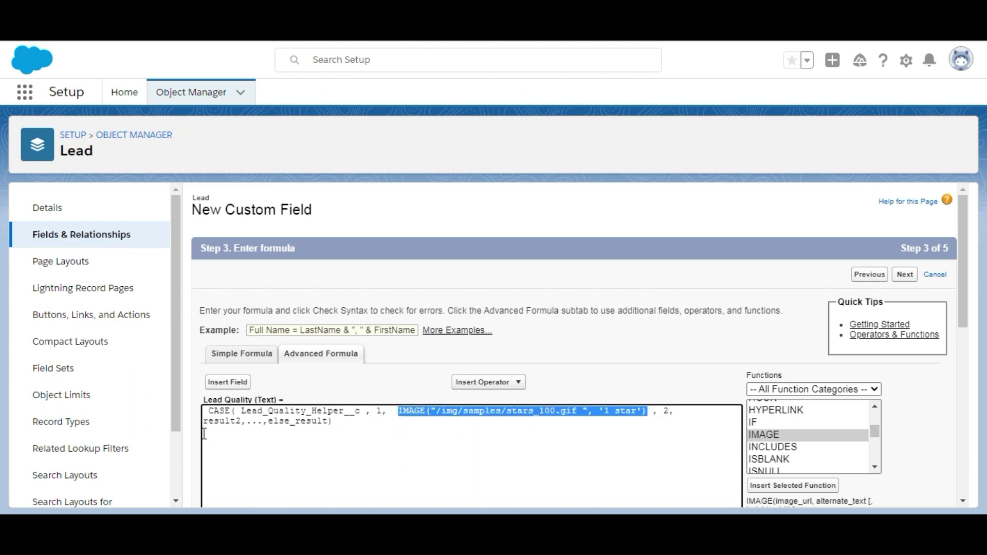
pyautogui.doubleClick(218, 422)
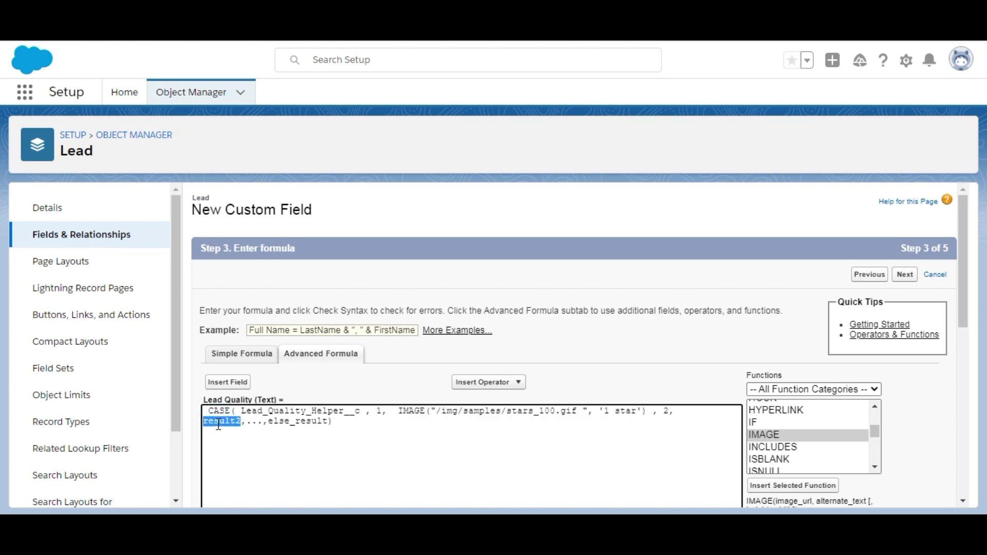
pyautogui.hotkey('ctrl', 'v')
pyautogui.hotkey('alt', 'Tab')
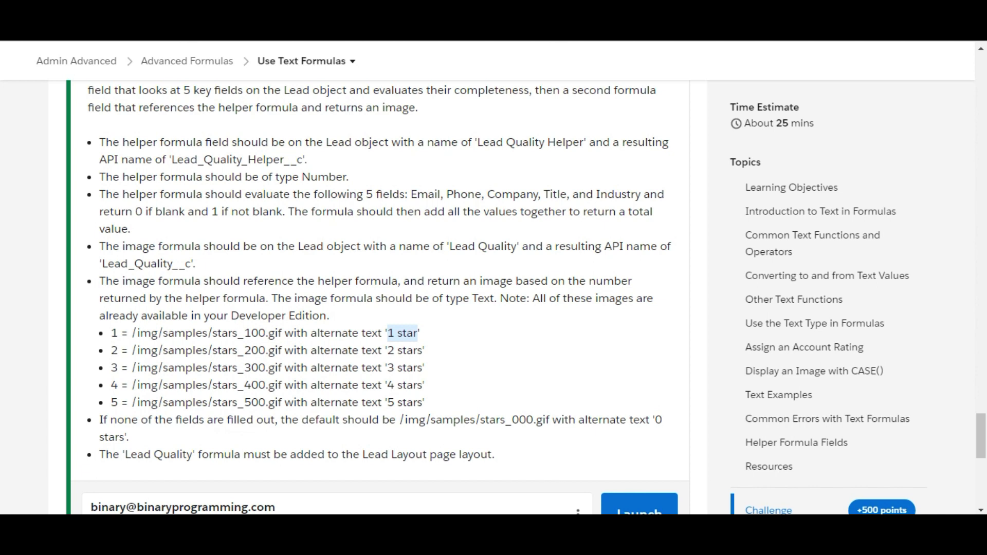
pyautogui.hotkey('alt', 'Tab')
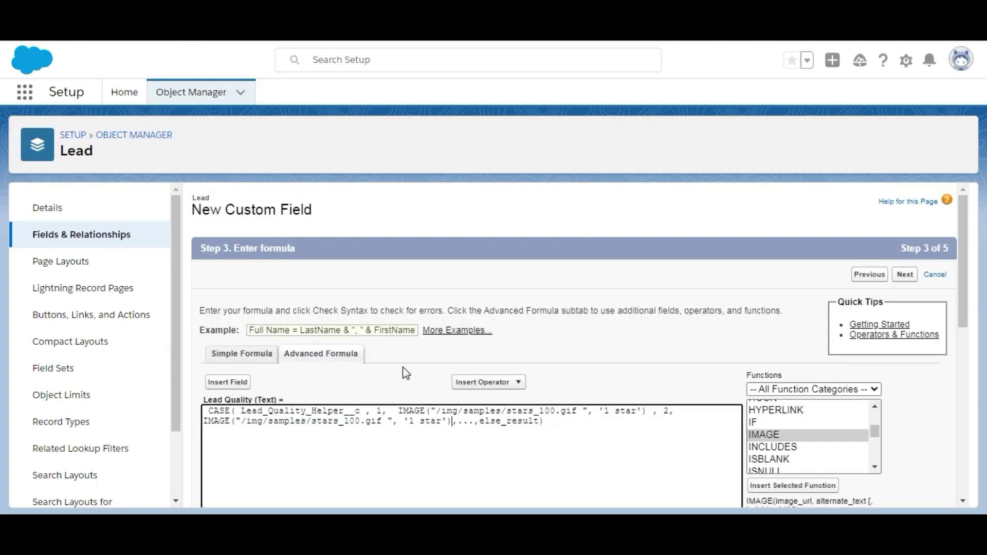
# Edit the second IMAGE call to use stars_200.gif with the alternate text '2 star'
pyautogui.click(350, 419)
pyautogui.press('BackSpace')
pyautogui.write('2')
pyautogui.click(413, 421)
pyautogui.press('BackSpace')
pyautogui.write('2')
# Break the line after the second IMAGE call and paste a copy of the value 2 pair on its own line
pyautogui.click(463, 425)
pyautogui.press('Return')
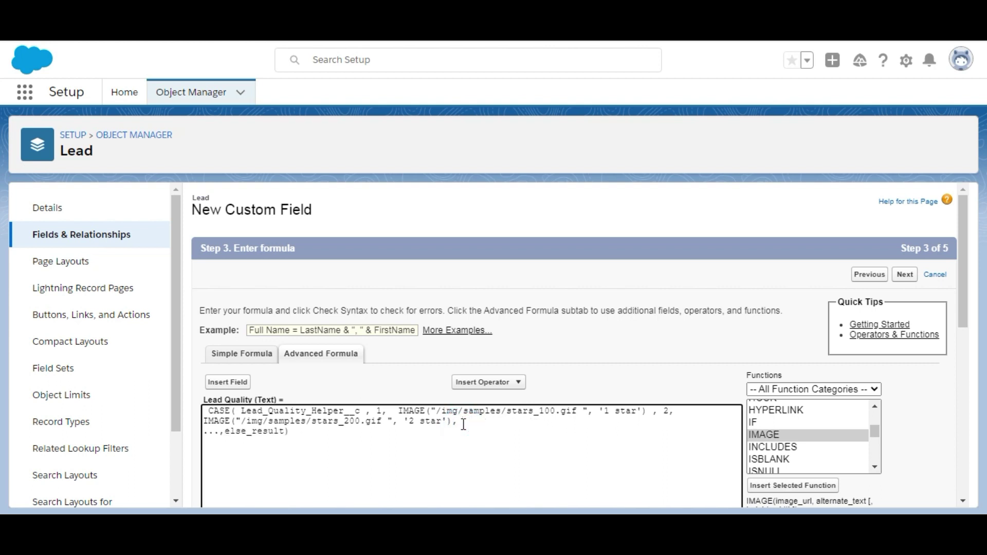
pyautogui.press('Return')
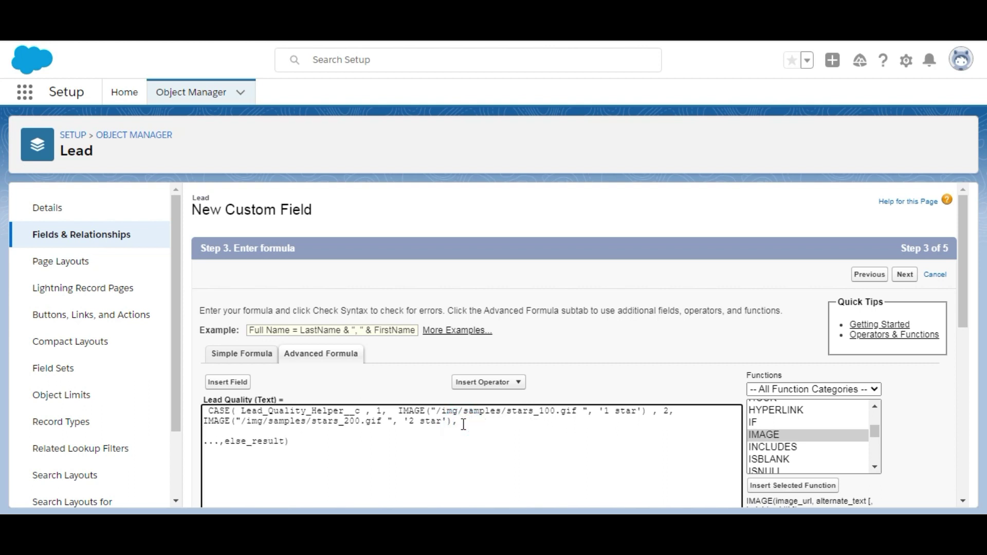
pyautogui.click(663, 412)
pyautogui.moveTo(663, 412); pyautogui.dragTo(683, 421)
pyautogui.hotkey('ctrl', 'c')
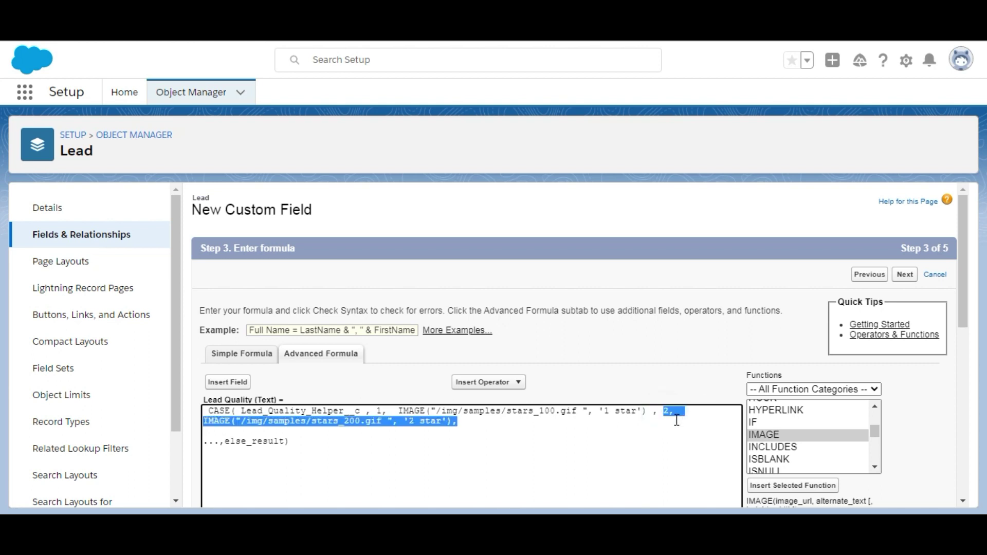
pyautogui.press('Down')
pyautogui.hotkey('ctrl', 'v')
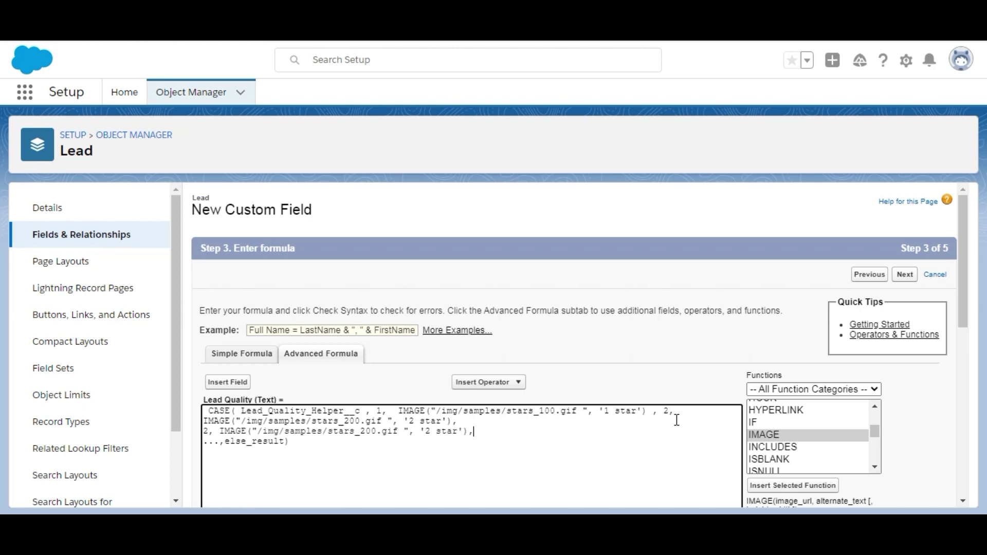
# Paste two more copies of the value 2 IMAGE pair on separate lines above the else_result line
pyautogui.press('Return')
pyautogui.hotkey('ctrl', 'v')
pyautogui.press('Return')
pyautogui.hotkey('ctrl', 'v')
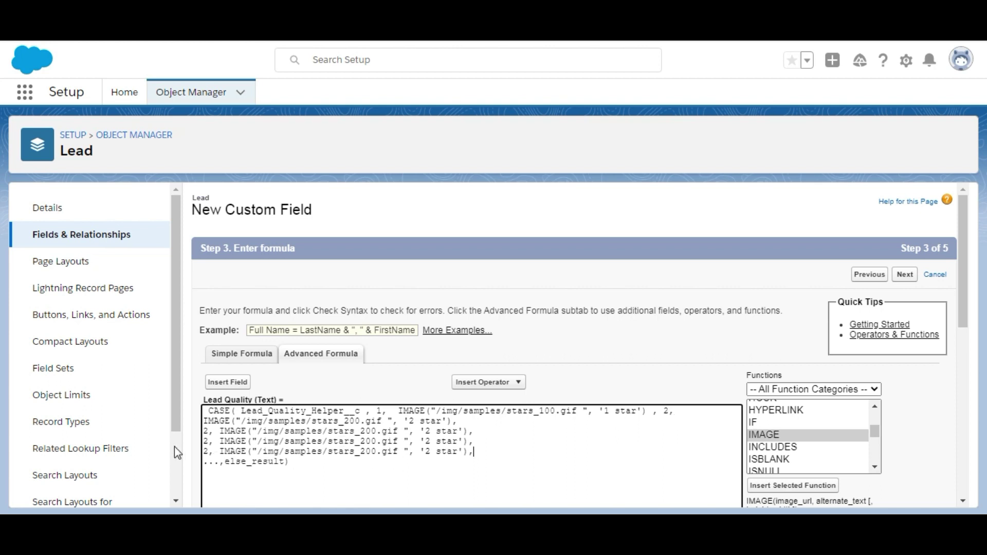
# Change the case values of the three pasted lines to 3, 4 and 5
pyautogui.click(209, 433)
pyautogui.press('BackSpace')
pyautogui.write('3')
pyautogui.click(208, 441)
pyautogui.press('BackSpace')
pyautogui.write('4')
pyautogui.press('BackSpace')
pyautogui.write('5')
# Change the image files of the three pasted lines to stars_300.gif, stars_400.gif and stars_500.gif
pyautogui.click(367, 432)
pyautogui.press('BackSpace')
pyautogui.write('3')
pyautogui.press('Down')
pyautogui.press('BackSpace')
pyautogui.write('4')
pyautogui.press('BackSpace')
pyautogui.write('5')
# Change the alternate texts of the value 3, 4 and 5 lines to '3 star', '4 star' and '5 star'
pyautogui.click(428, 432)
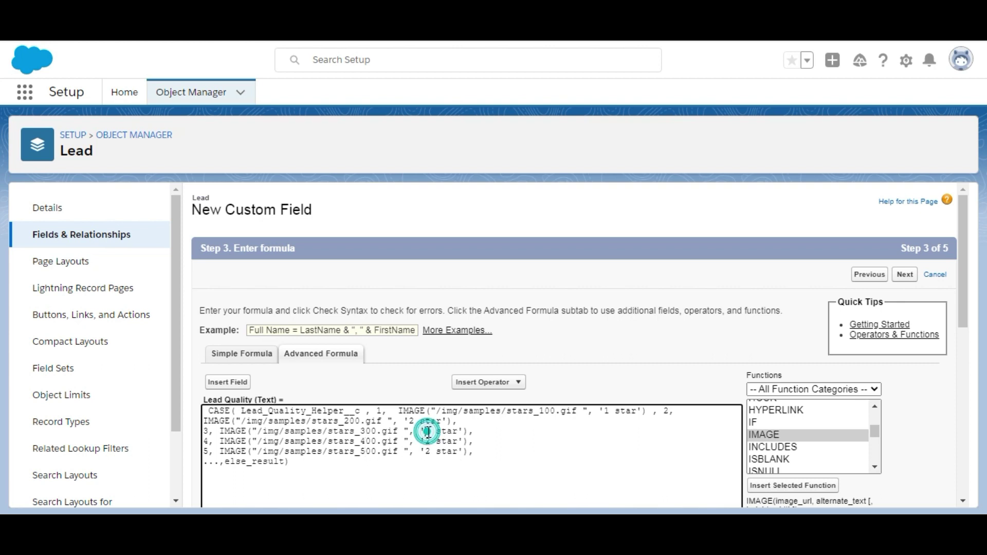
pyautogui.press('BackSpace')
pyautogui.write('3')
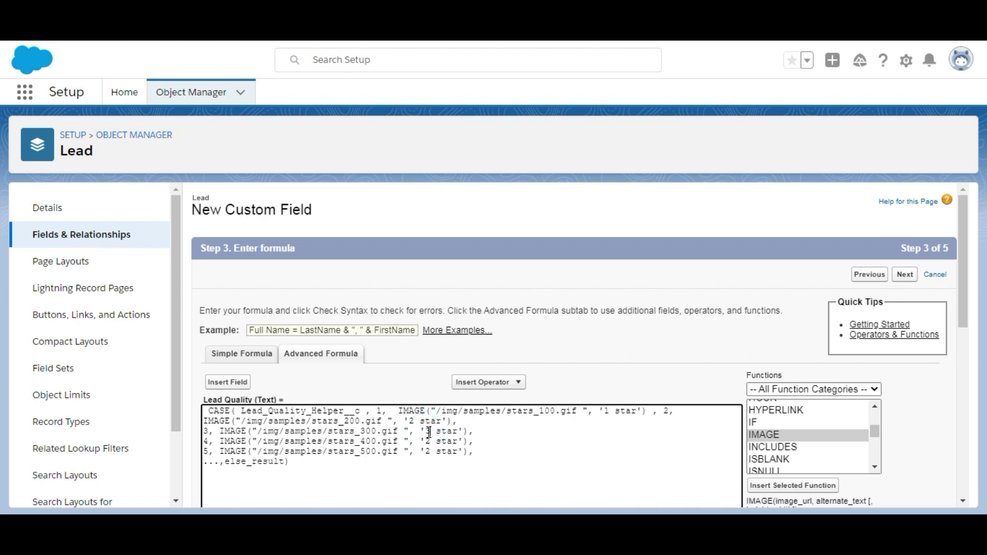
pyautogui.click(429, 441)
pyautogui.press('BackSpace')
pyautogui.write('4')
pyautogui.press('BackSpace')
pyautogui.write('5')
# Remove the dots and comma in front of the else_result placeholder
pyautogui.click(223, 462)
pyautogui.press('BackSpace')
pyautogui.press('BackSpace')
pyautogui.press('BackSpace')
pyautogui.press('BackSpace')
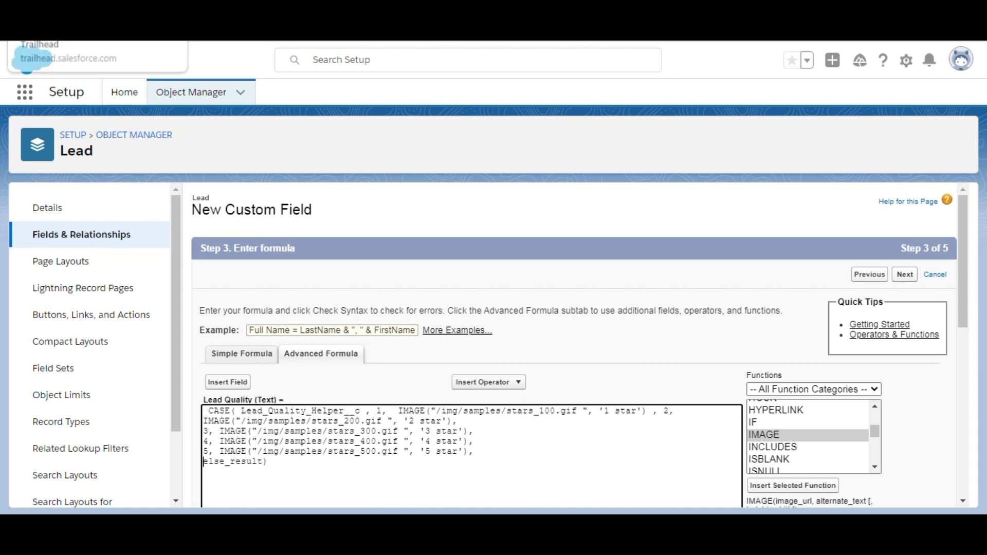
# Copy the default path /img/samples/stars_000.gif from the Trailhead challenge text, and replace else_result in the formula with an IMAGE function
pyautogui.hotkey('alt', 'Tab')
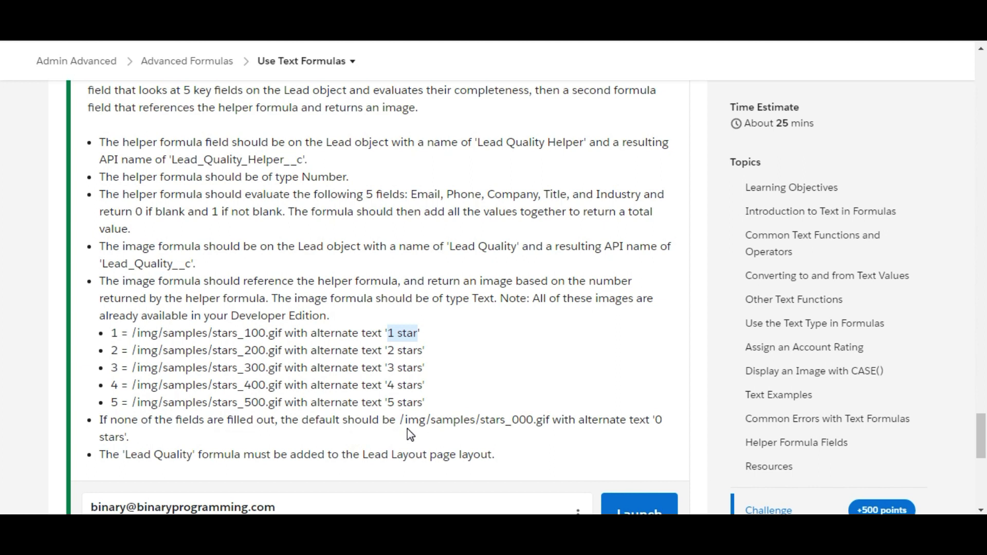
pyautogui.moveTo(401, 419); pyautogui.dragTo(553, 424)
pyautogui.hotkey('ctrl', 'c')
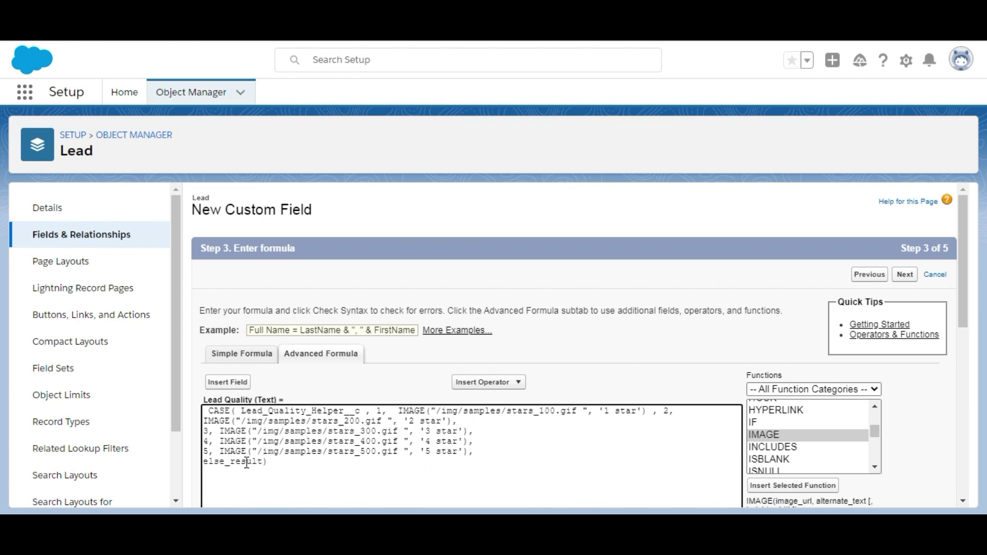
pyautogui.doubleClick(247, 462)
pyautogui.press('BackSpace')
pyautogui.click(819, 484)
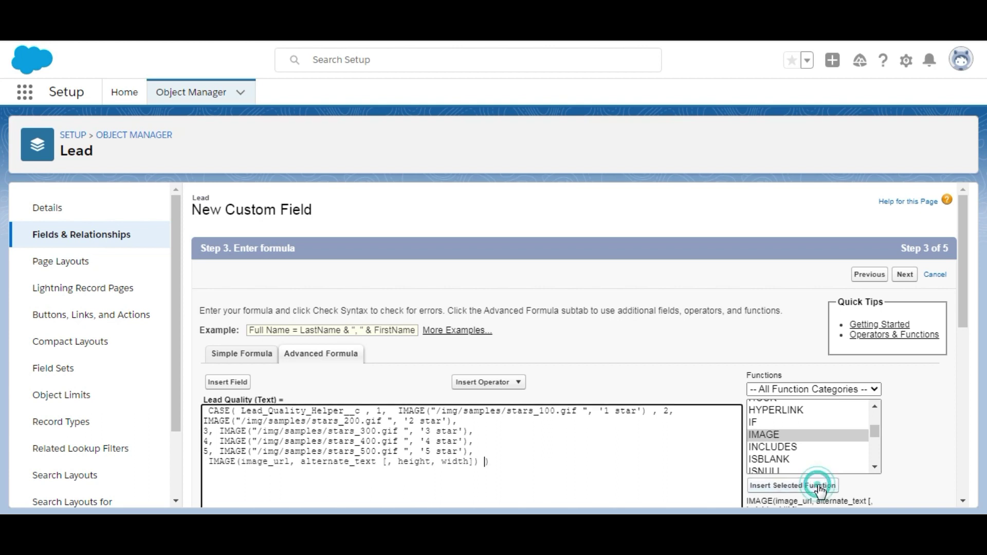
# Replace the image_url placeholder of the default IMAGE call with the copied path "/img/samples/stars_000.gif" in double quotes
pyautogui.doubleClick(286, 462)
pyautogui.write('ima')
pyautogui.press('BackSpace')
pyautogui.press('BackSpace')
pyautogui.press('BackSpace')
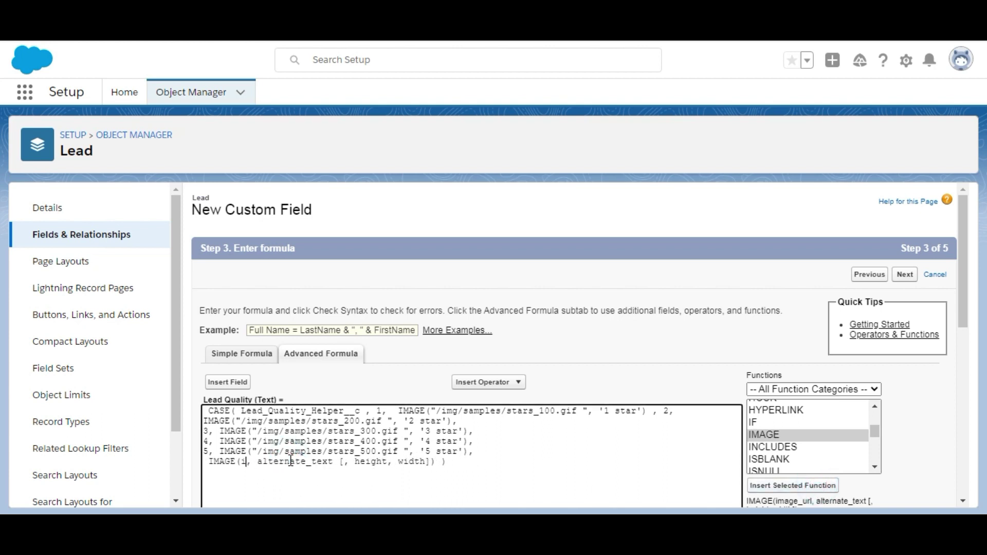
pyautogui.hotkey('ctrl', 'v')
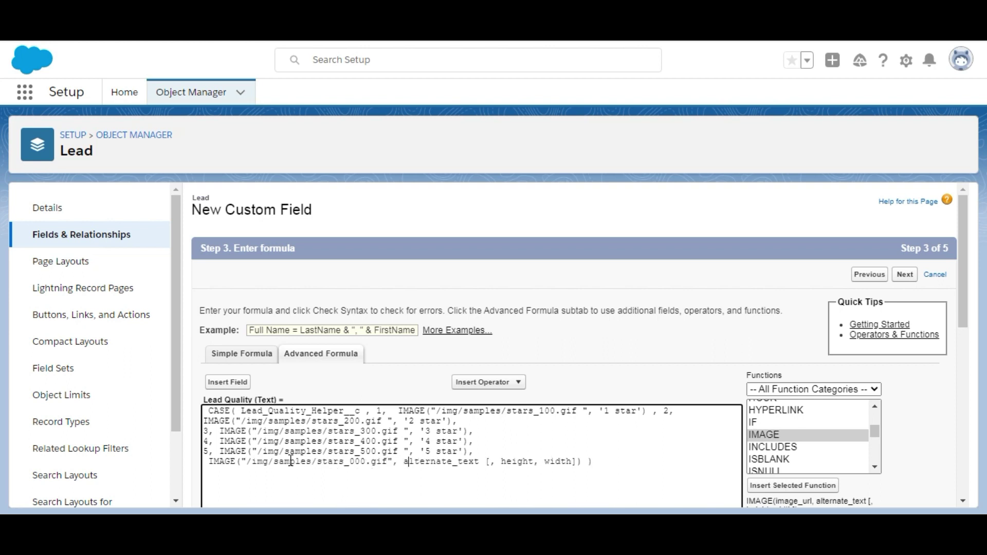
# Replace the alternate_text, height and width placeholders of the default IMAGE call with '0 star' in single quotes
pyautogui.press('Delete')
pyautogui.press('Delete')
pyautogui.press('Delete')
pyautogui.press('Delete')
pyautogui.press('Delete')
pyautogui.press('Delete')
pyautogui.press('Delete')
pyautogui.press('Delete')
pyautogui.press('Delete')
pyautogui.press('Delete')
pyautogui.press('Delete')
pyautogui.press('Delete')
pyautogui.press('Delete')
pyautogui.press('Delete')
pyautogui.press('Delete')
pyautogui.press('Delete')
pyautogui.press('Delete')
pyautogui.press('Delete')
pyautogui.press('Delete')
pyautogui.press('Delete')
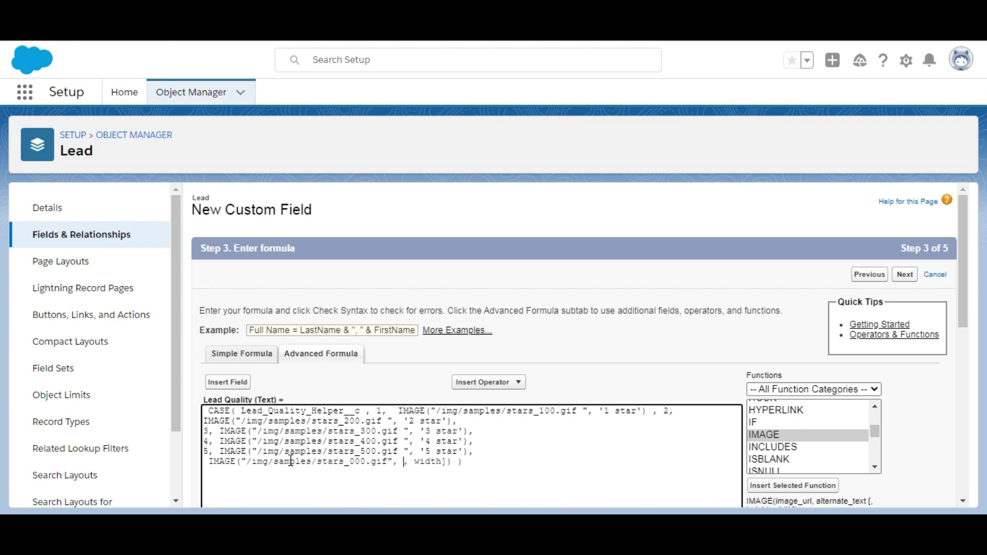
pyautogui.write("''")
pyautogui.write('0 star')
# Review the Lead Quality CASE formula and check its syntax
pyautogui.moveTo(961, 251); pyautogui.dragTo(960, 308)
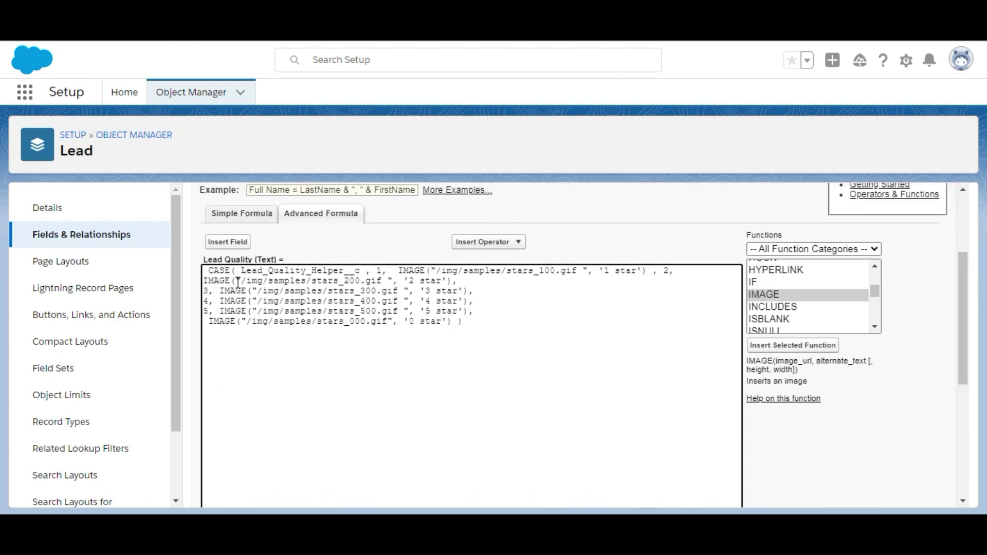
pyautogui.doubleClick(301, 271)
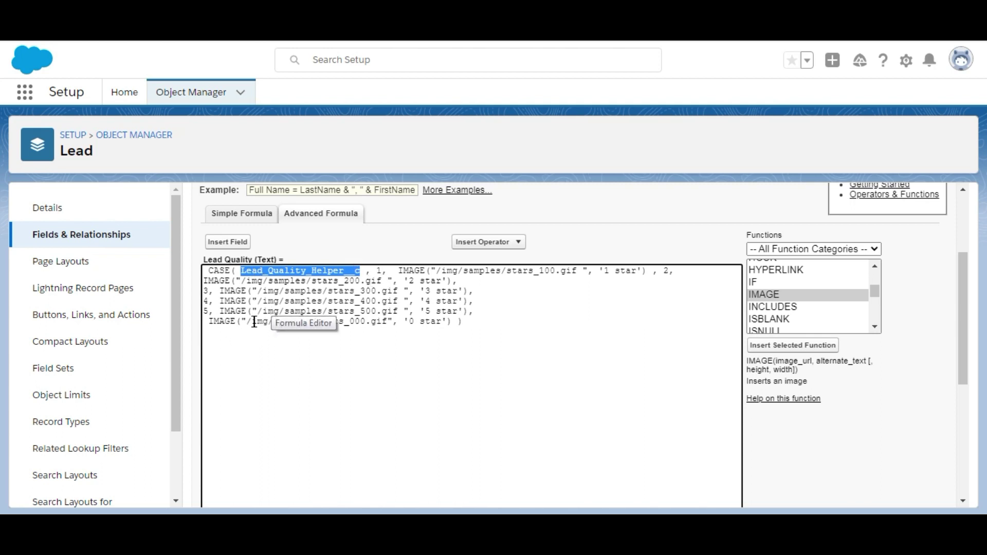
pyautogui.click(331, 360)
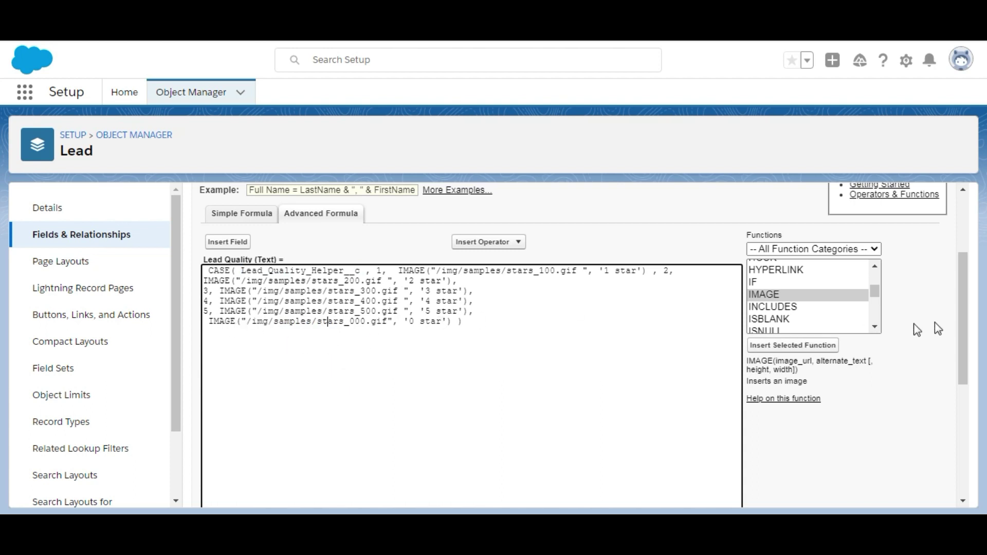
pyautogui.moveTo(964, 325); pyautogui.dragTo(960, 411)
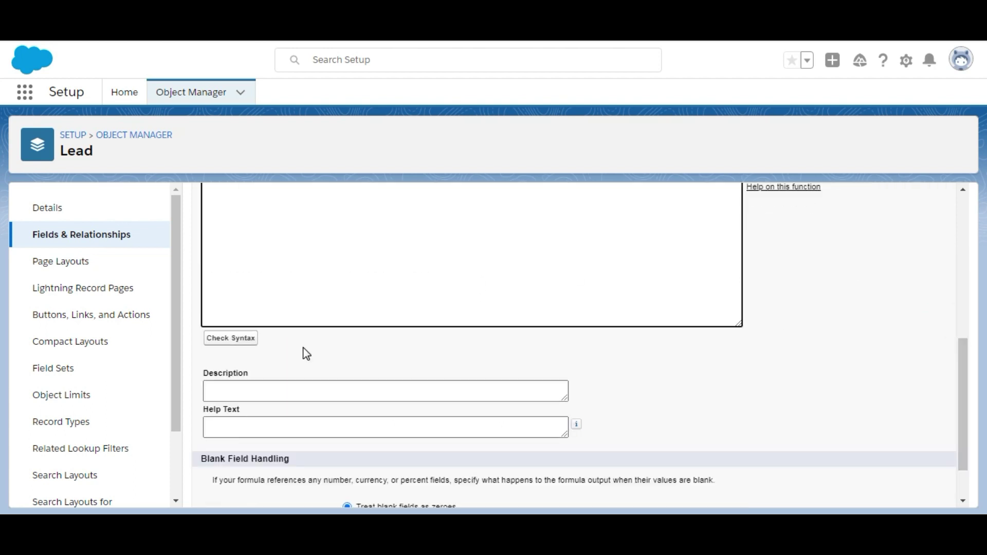
pyautogui.click(228, 342)
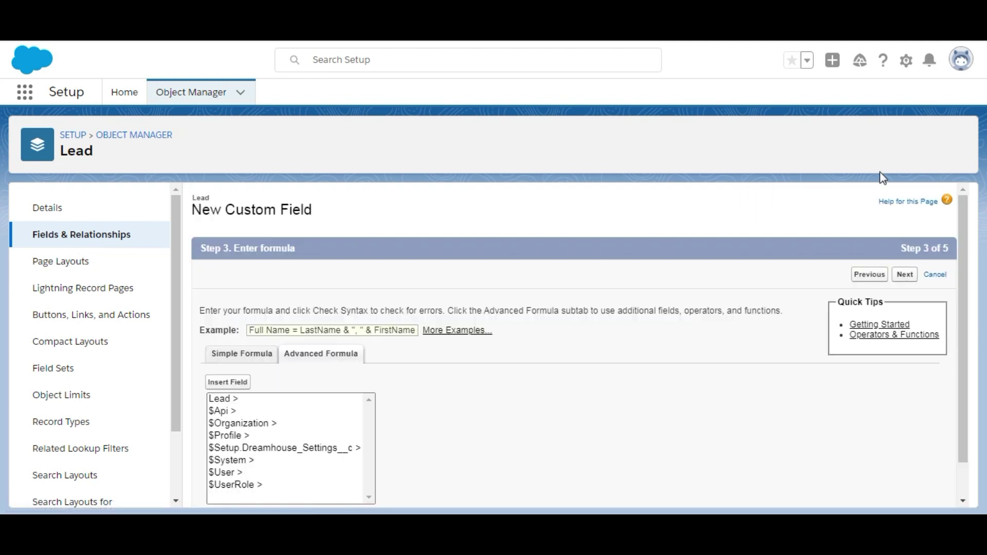
pyautogui.click(966, 267)
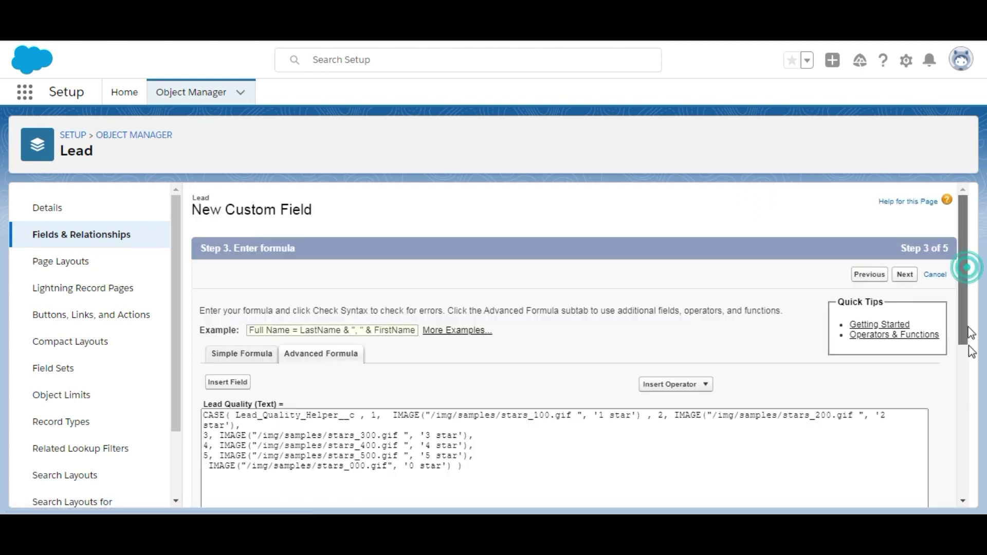
pyautogui.moveTo(971, 333); pyautogui.dragTo(979, 393)
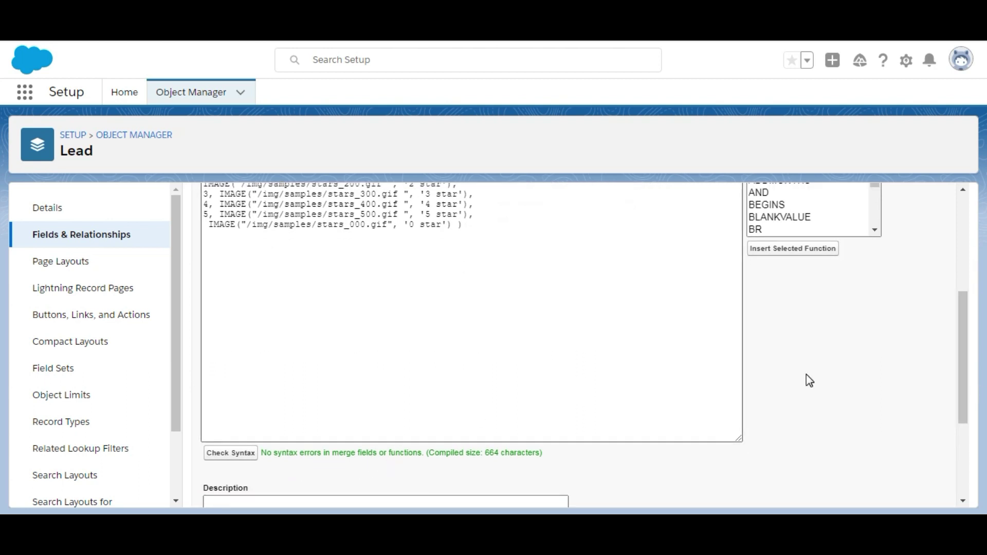
# Continue to the field-level security step and consult the page layout requirement in the Trailhead challenge text
pyautogui.moveTo(963, 334); pyautogui.dragTo(952, 236)
pyautogui.click(905, 275)
pyautogui.click(370, 20)
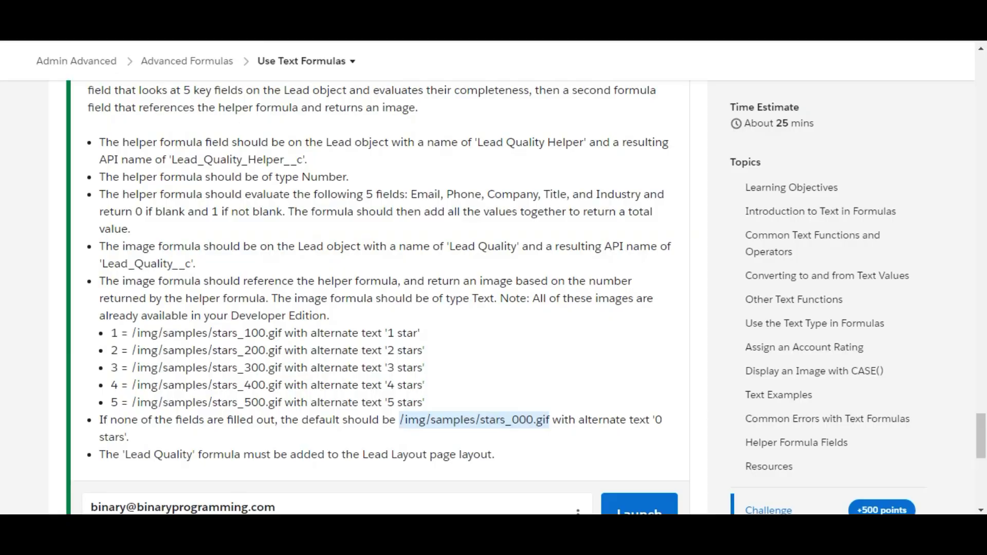
pyautogui.click(217, 436)
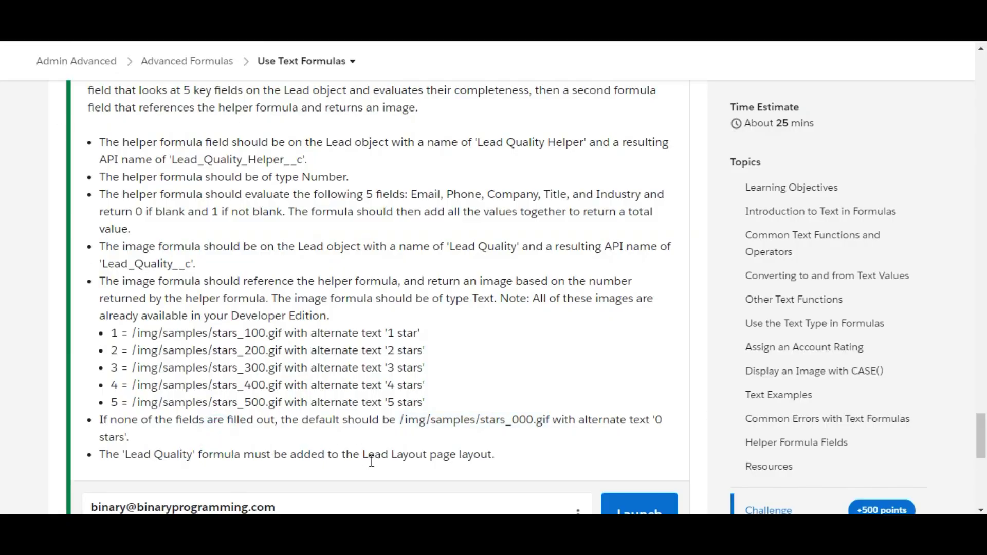
pyautogui.click(316, 20)
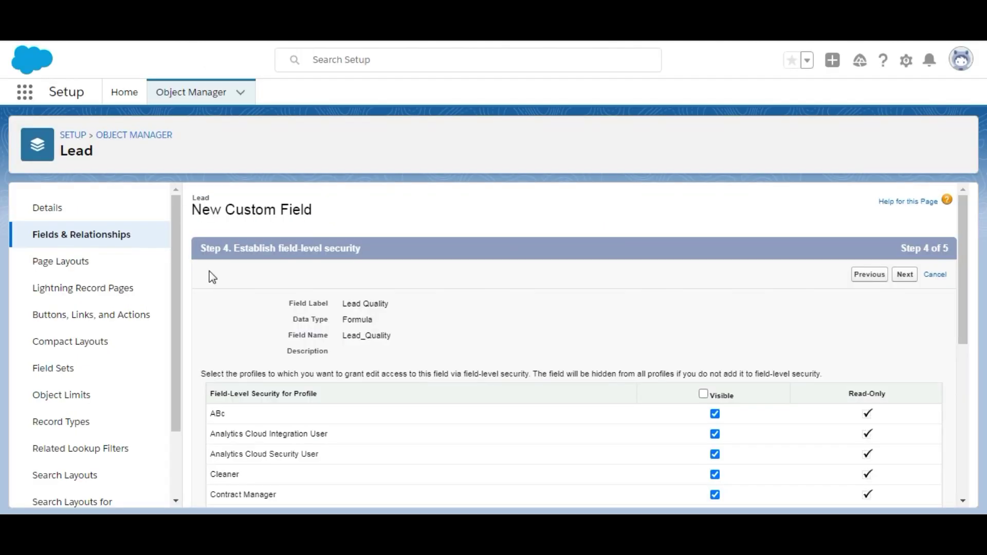
# Make the Lead Quality field visible to all profiles and save it with only the Lead Layout page layout selected
pyautogui.click(704, 394)
pyautogui.click(900, 276)
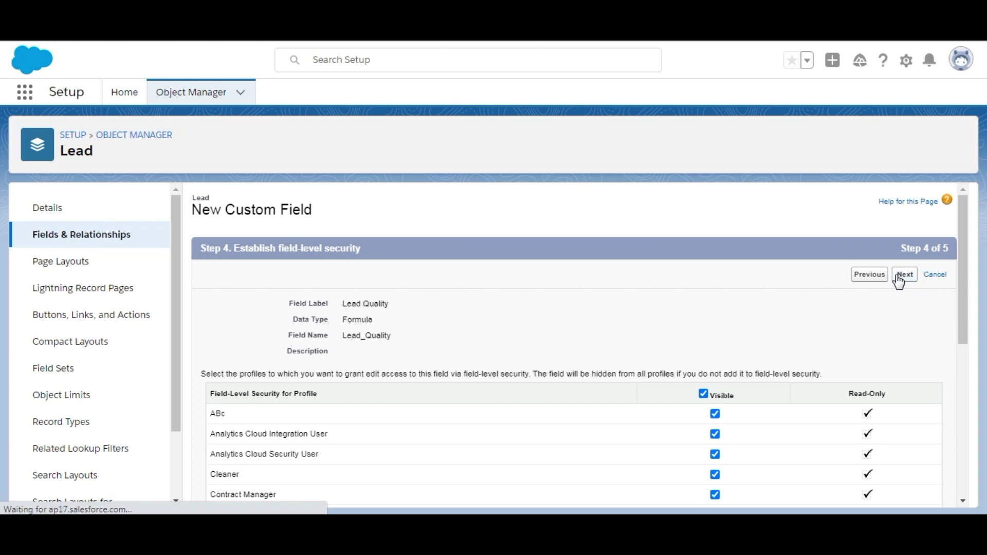
pyautogui.click(218, 418)
pyautogui.click(218, 482)
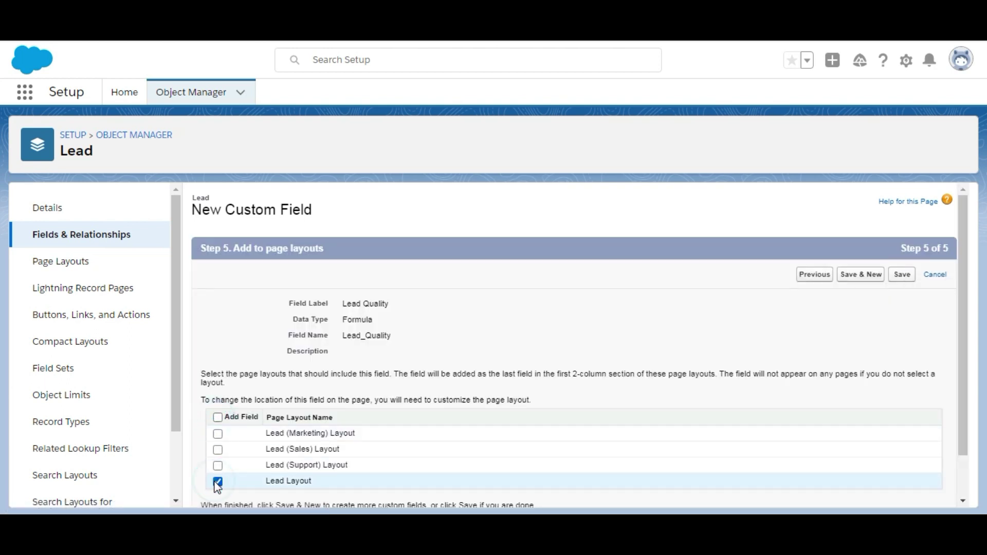
pyautogui.click(902, 275)
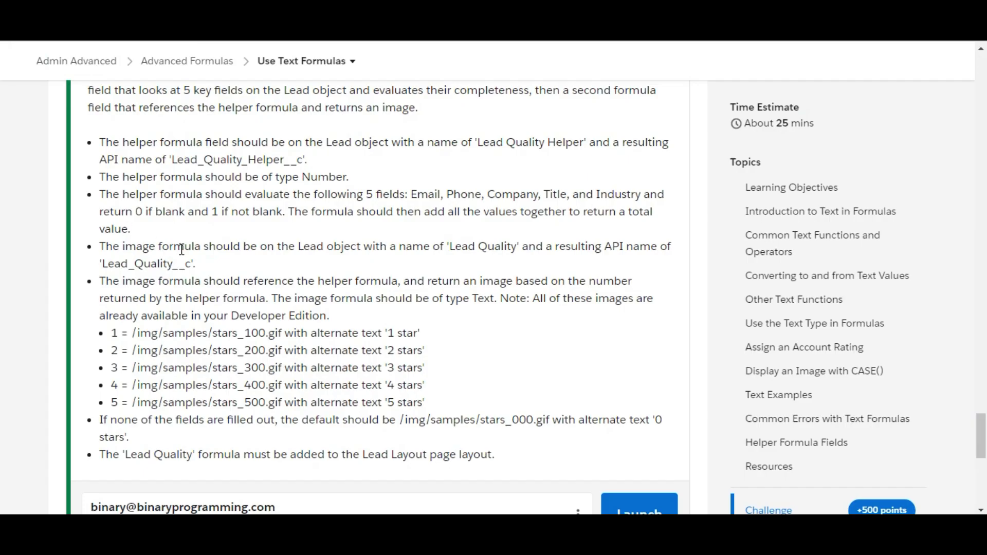
# Switch to the Trailhead page and submit the Use Text Formulas challenge for checking
pyautogui.click(194, 250)
pyautogui.scroll(-3, 193, 250)
pyautogui.scroll(-1, 194, 251)
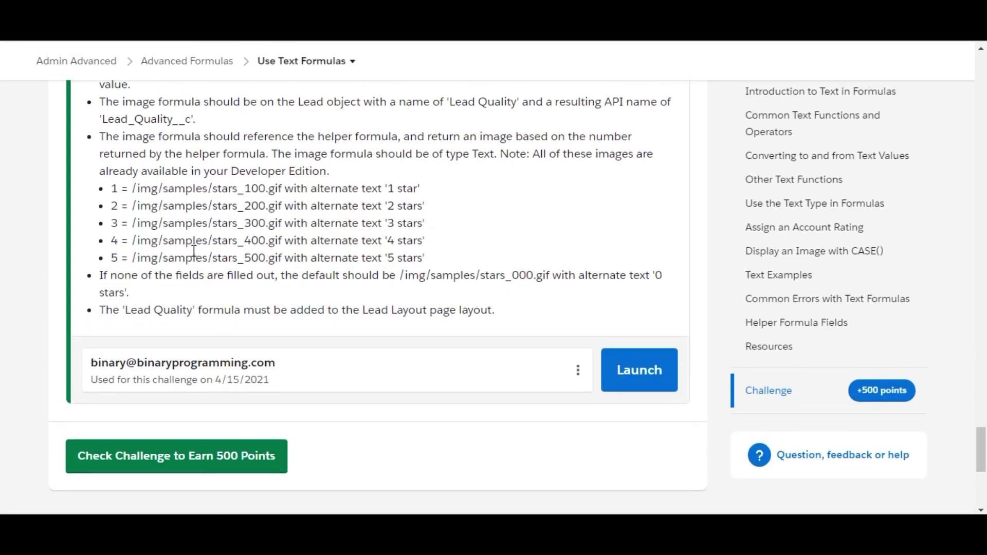
pyautogui.click(216, 458)
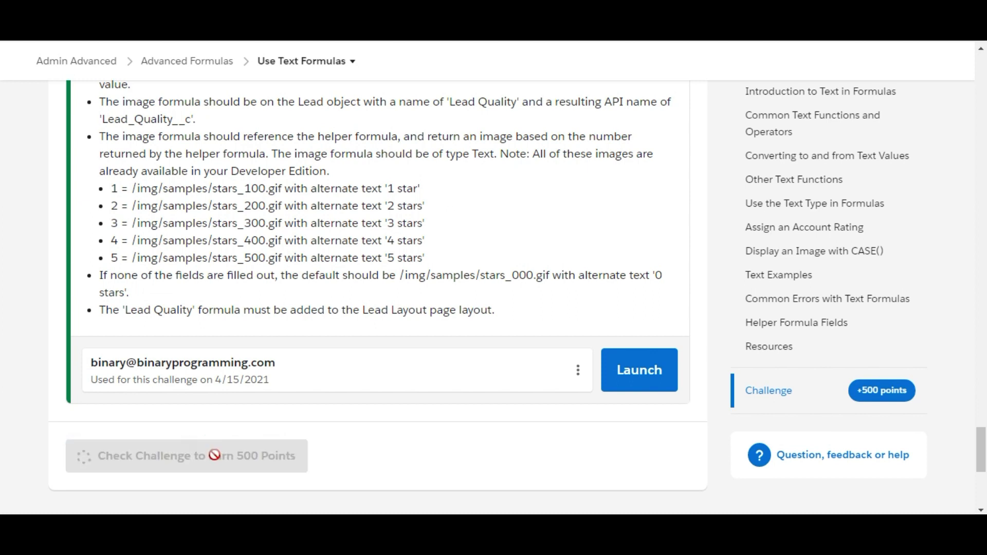